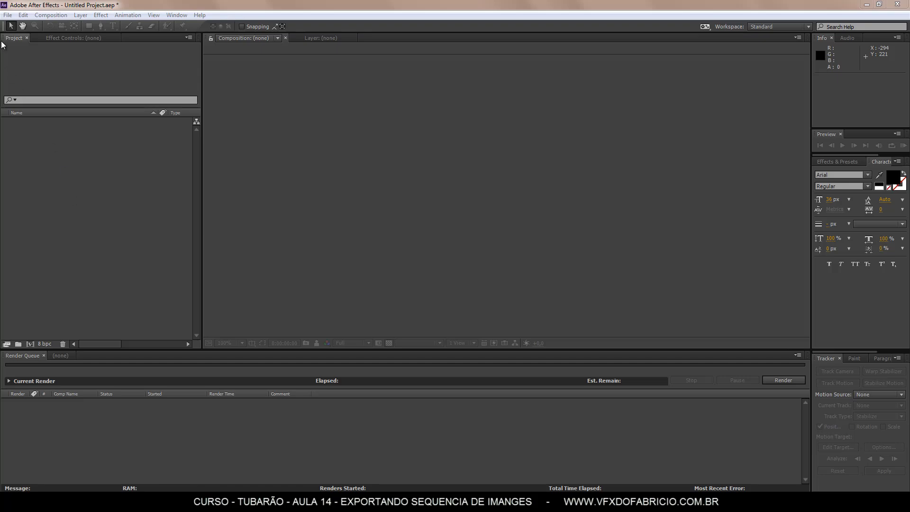
# Import the footage file gravacao_tuba_curso.mov and create a new composition from it.
pyautogui.doubleClick(106, 289)
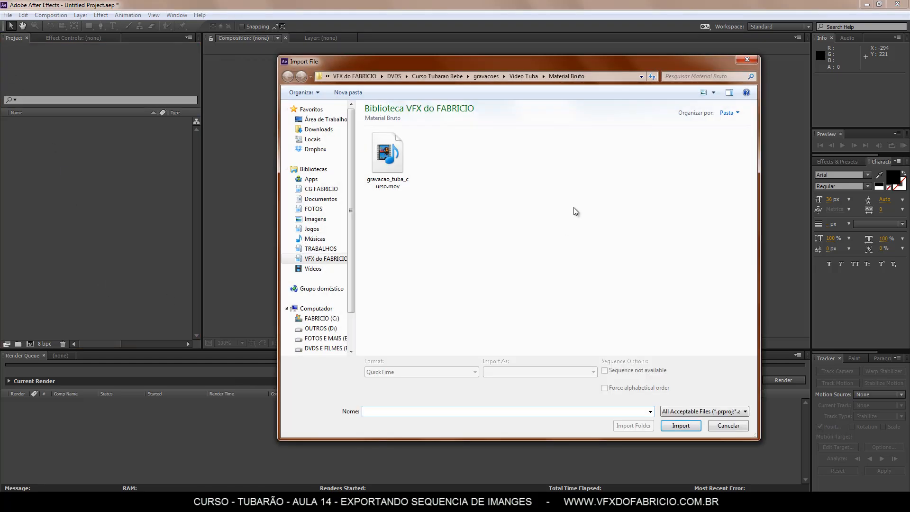
pyautogui.click(747, 59)
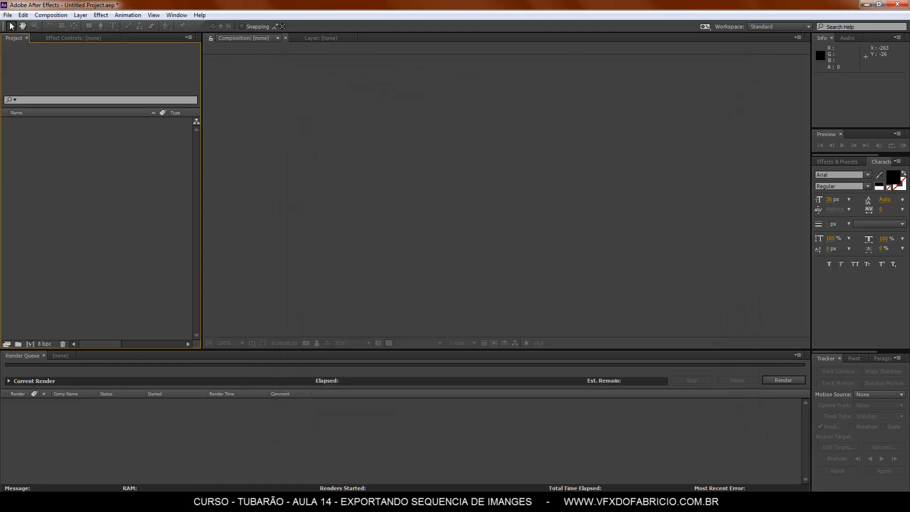
pyautogui.click(7, 15)
pyautogui.moveTo(18, 139)
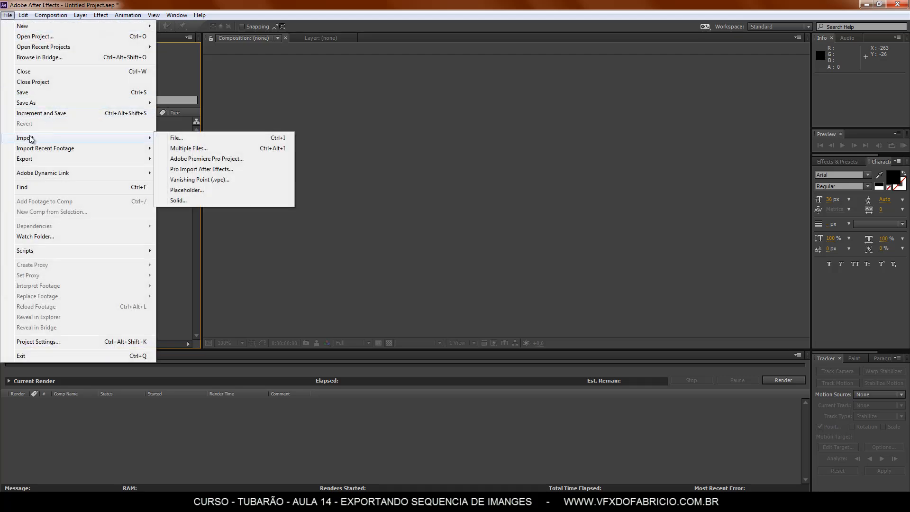
pyautogui.click(200, 141)
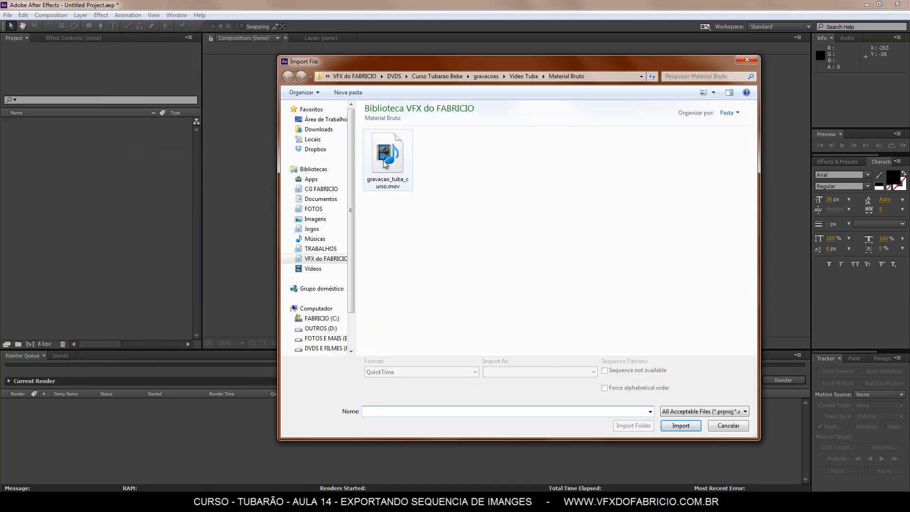
pyautogui.click(682, 426)
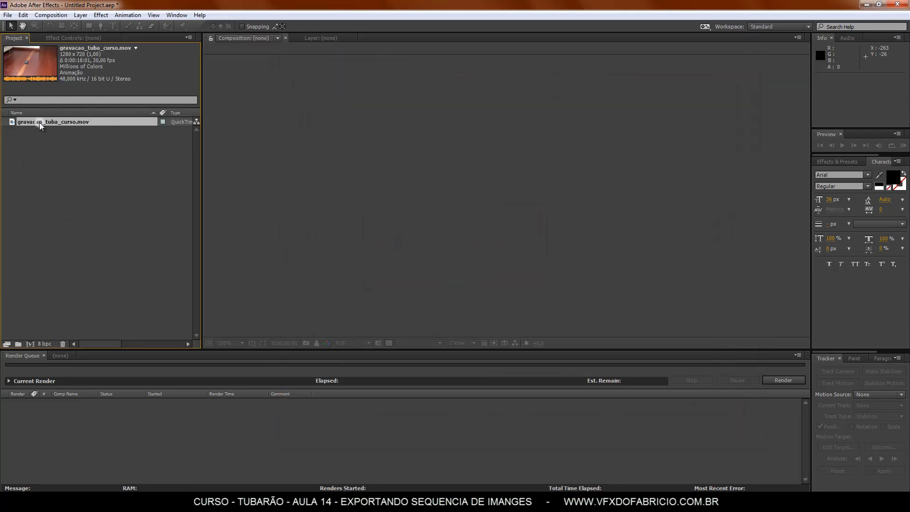
pyautogui.moveTo(40, 124); pyautogui.dragTo(30, 347)
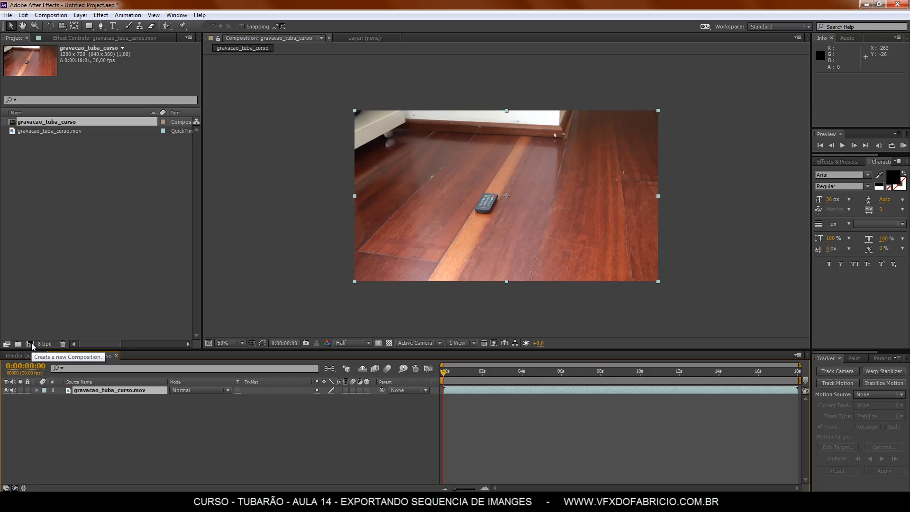
# Play a RAM preview of the whole gravacao_tuba_curso composition from its first frame.
pyautogui.moveTo(445, 373); pyautogui.dragTo(449, 416)
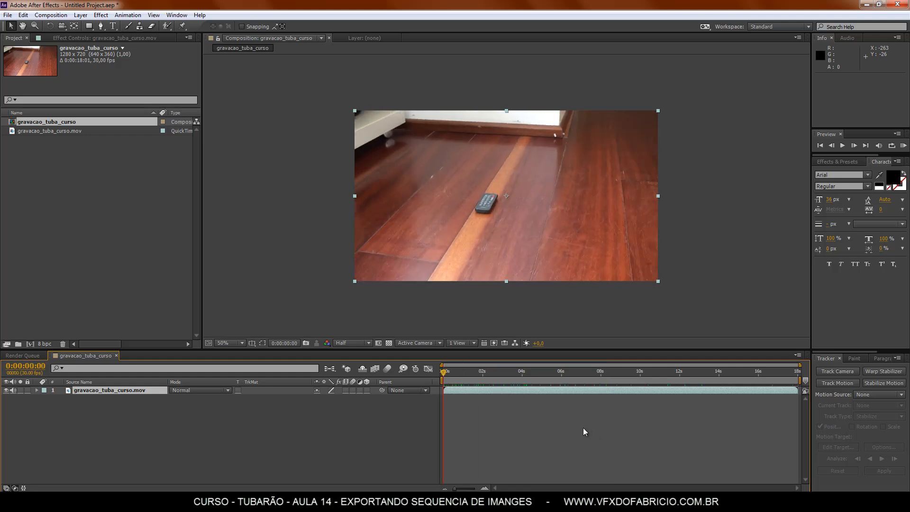
pyautogui.press('KP_0')
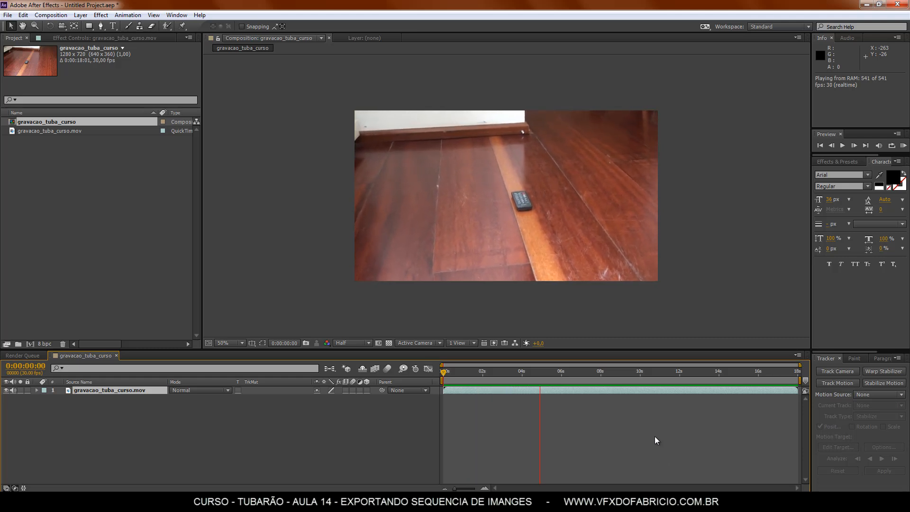
pyautogui.press('space')
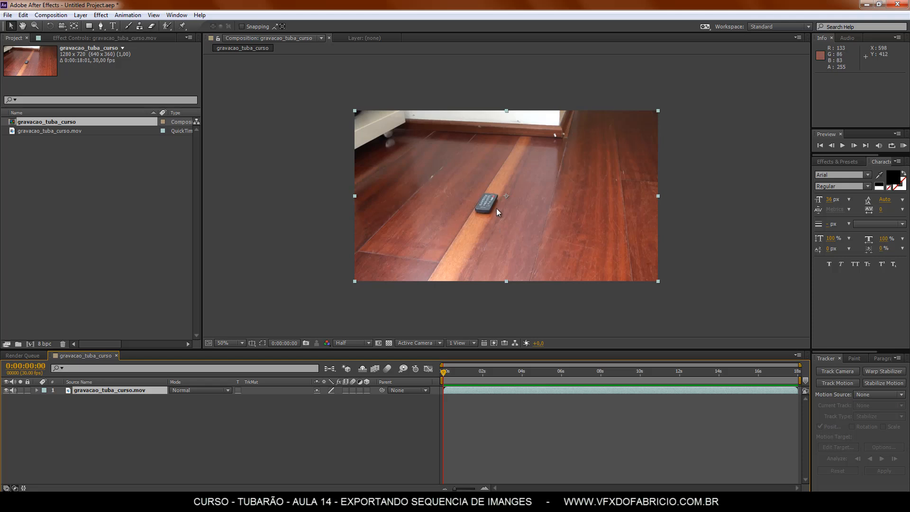
# Set the composition view to 100% magnification and Full resolution.
pyautogui.press('.')
pyautogui.click(349, 343)
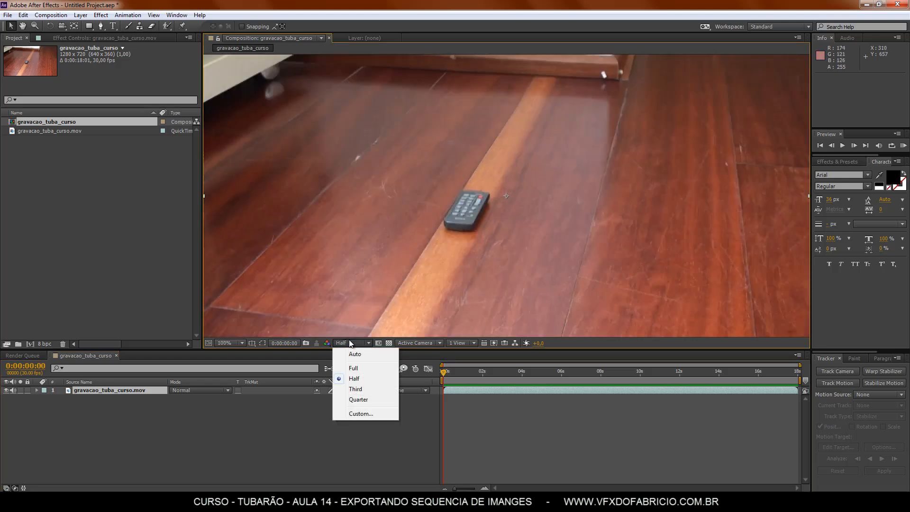
pyautogui.click(354, 368)
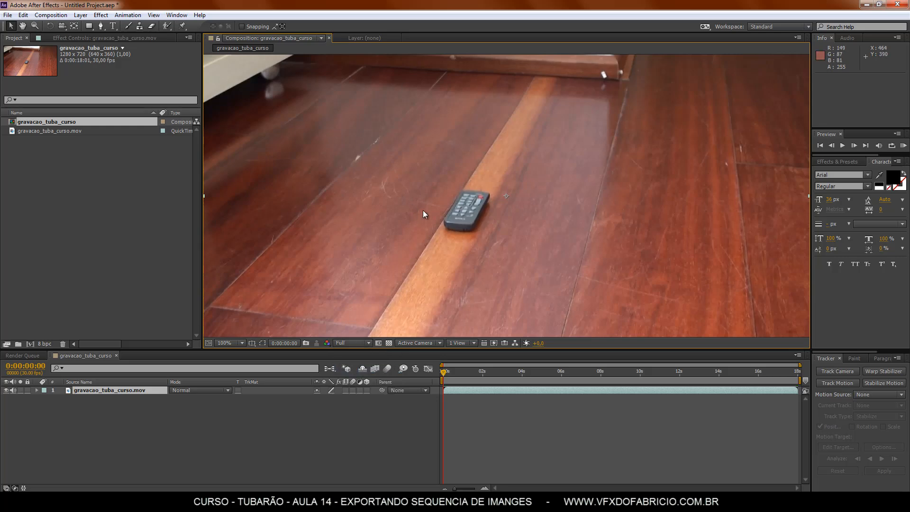
# Apply Add Grain with intensity 3.2 to the footage layer and check frames between 0:00:04:05 and 0:00:11:04.
pyautogui.moveTo(443, 373); pyautogui.dragTo(526, 373)
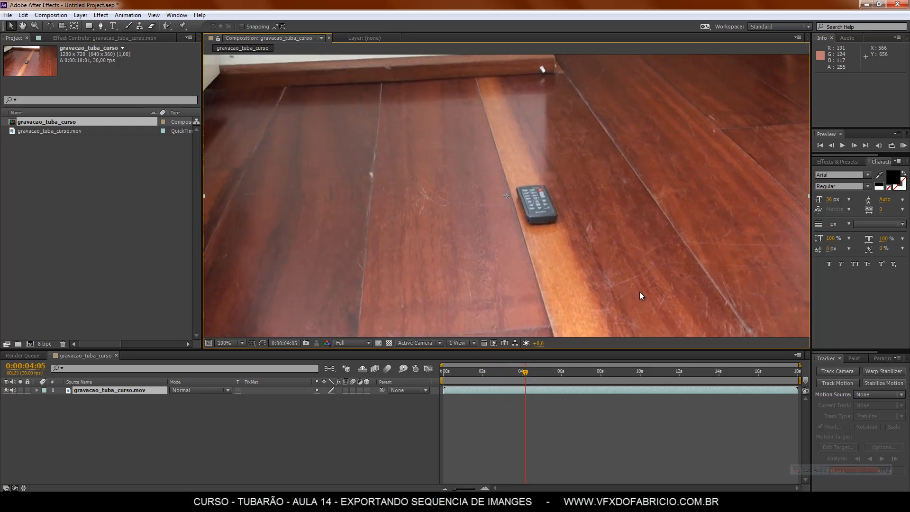
pyautogui.click(74, 36)
pyautogui.rightClick(76, 119)
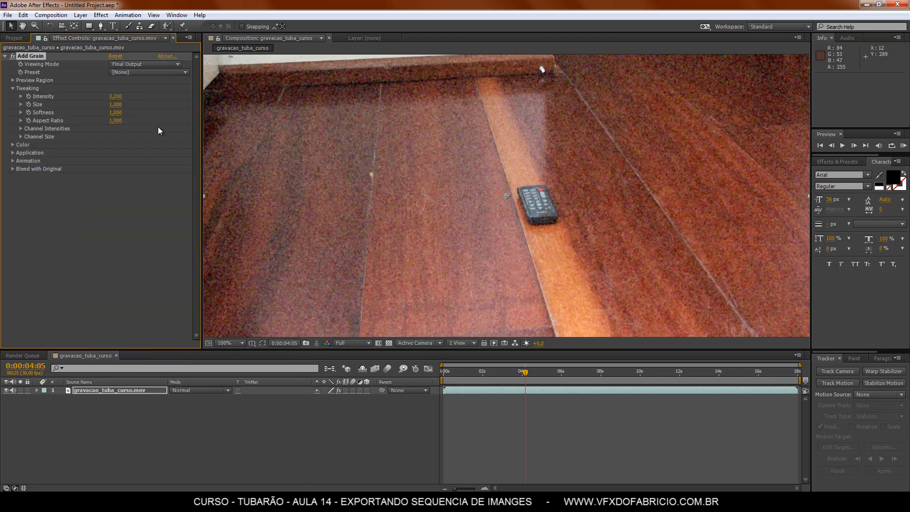
pyautogui.click(539, 372)
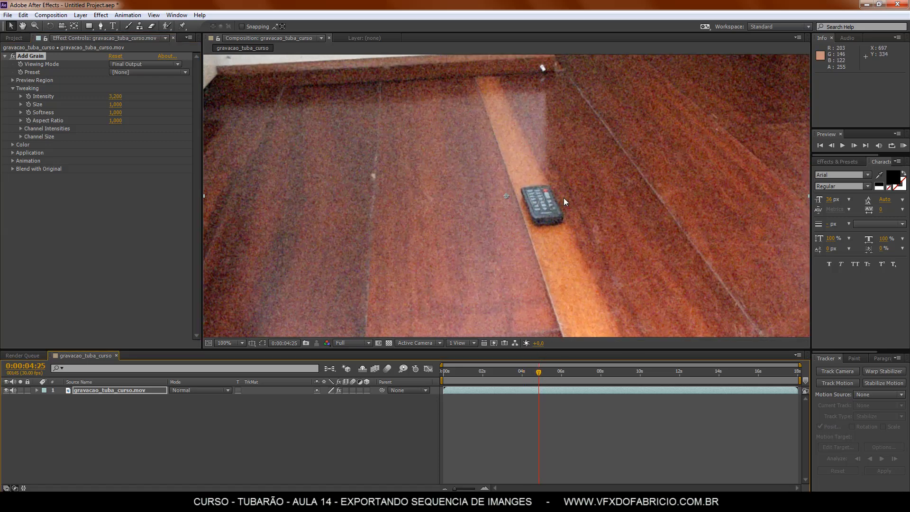
pyautogui.click(557, 372)
pyautogui.moveTo(599, 372); pyautogui.dragTo(635, 376)
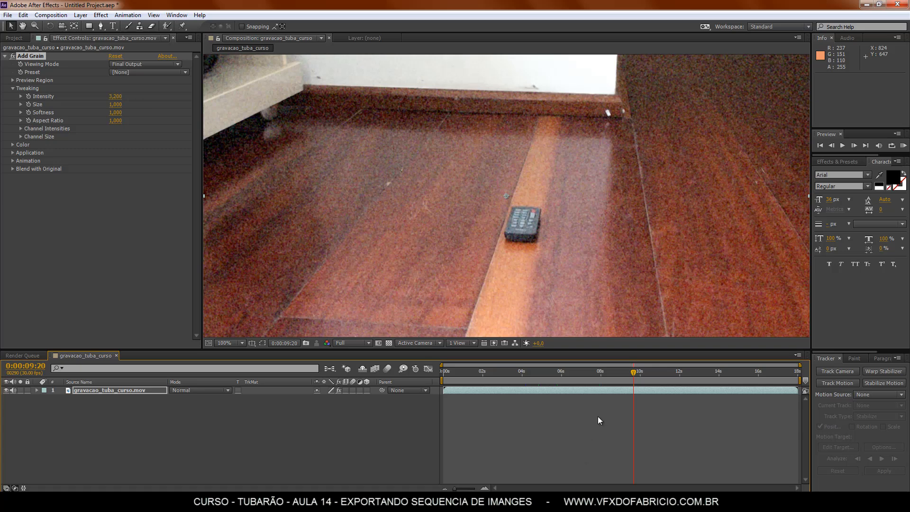
pyautogui.click(662, 381)
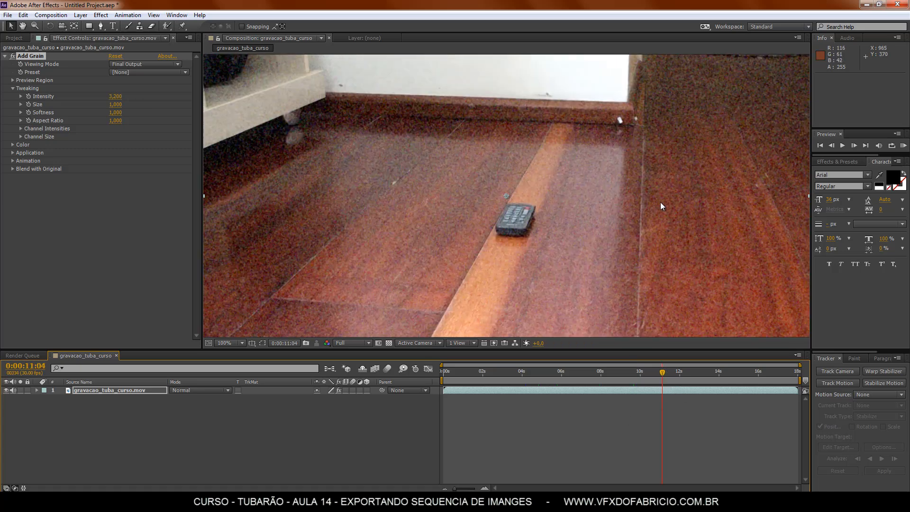
# Delete the Add Grain effect from the footage layer and return the current time to 0:00:00:00.
pyautogui.click(35, 57)
pyautogui.press('Delete')
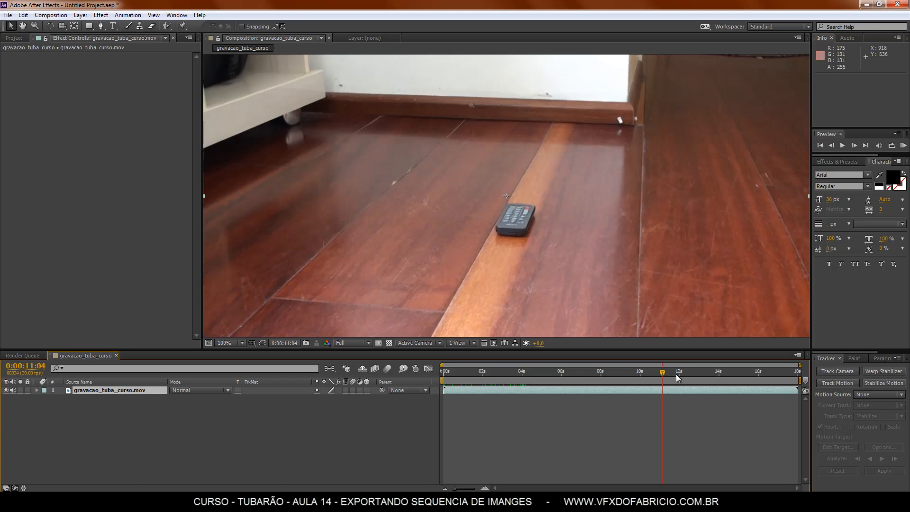
pyautogui.moveTo(677, 378); pyautogui.dragTo(439, 396)
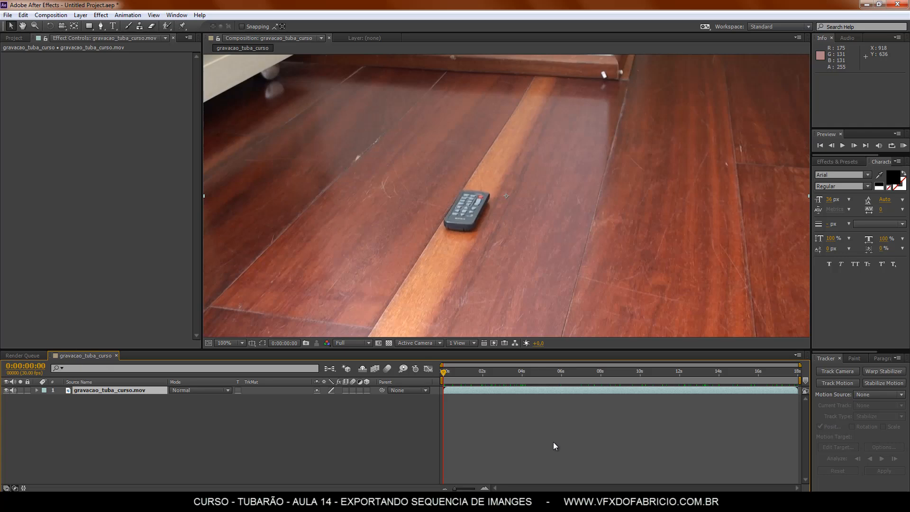
# Set the composition's work area to start at 0:00:06:15 and end at 0:00:16:04.
pyautogui.moveTo(445, 379); pyautogui.dragTo(575, 380)
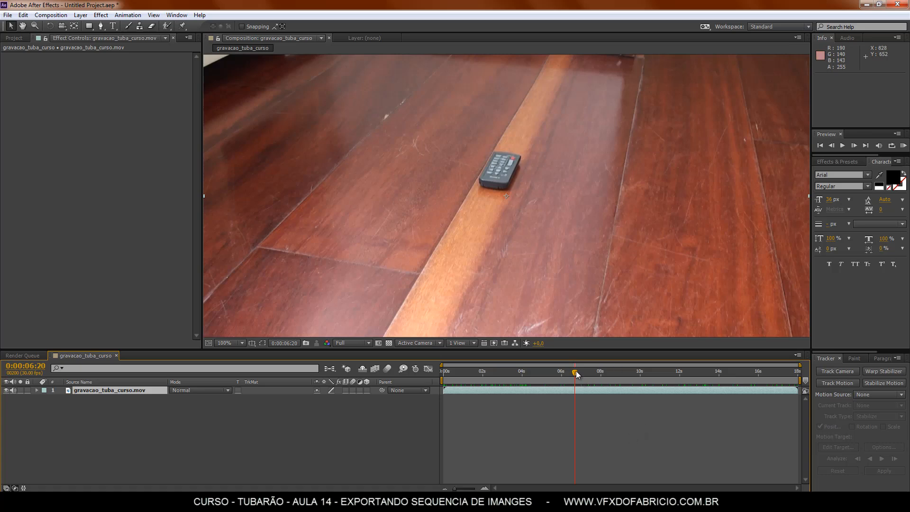
pyautogui.moveTo(575, 373); pyautogui.dragTo(573, 372)
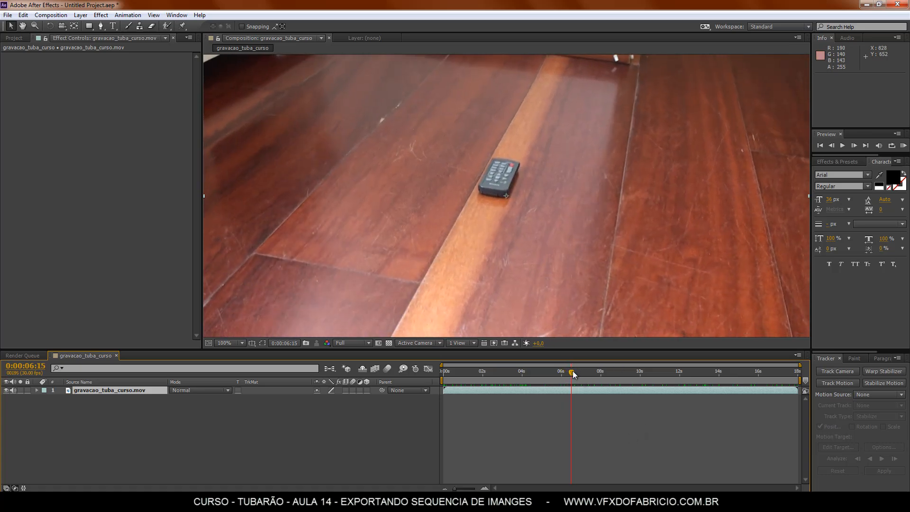
pyautogui.press('b')
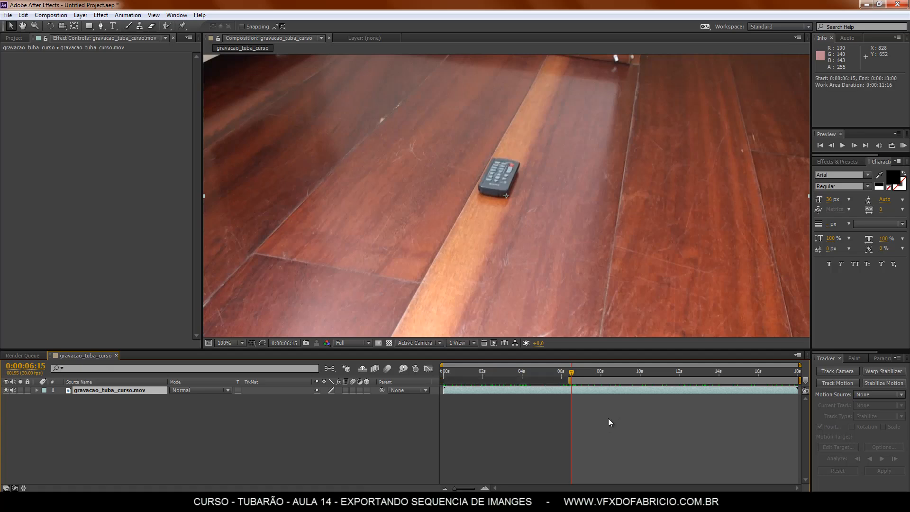
pyautogui.moveTo(573, 372); pyautogui.dragTo(762, 376)
pyautogui.press('n')
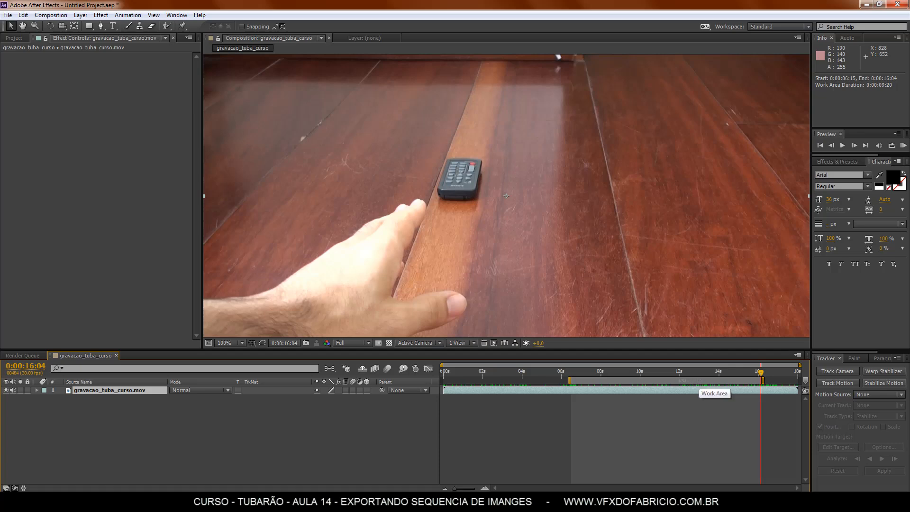
# Trim the composition to its work area and play back the shortened clip.
pyautogui.rightClick(686, 381)
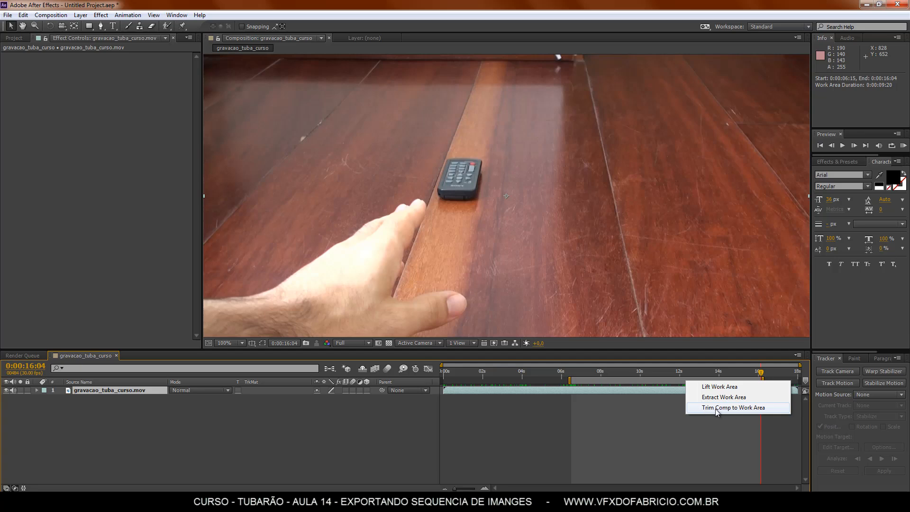
pyautogui.click(730, 411)
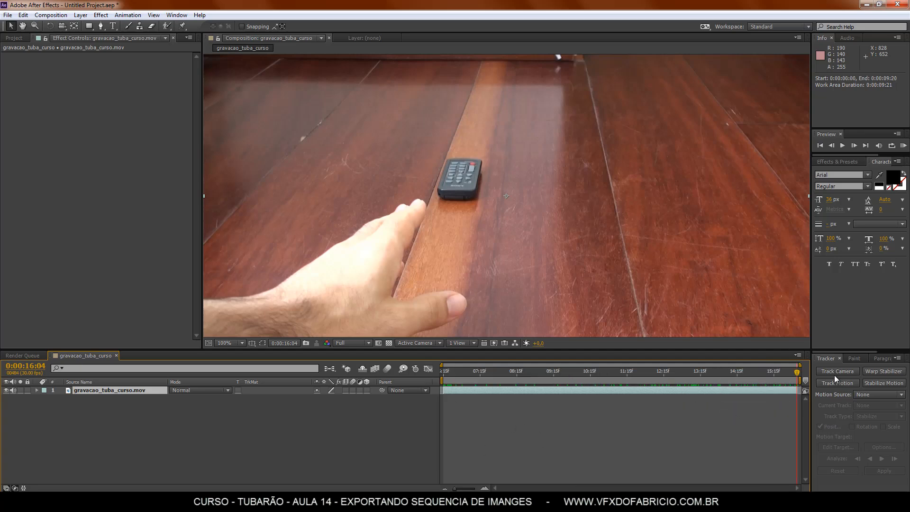
pyautogui.press('space')
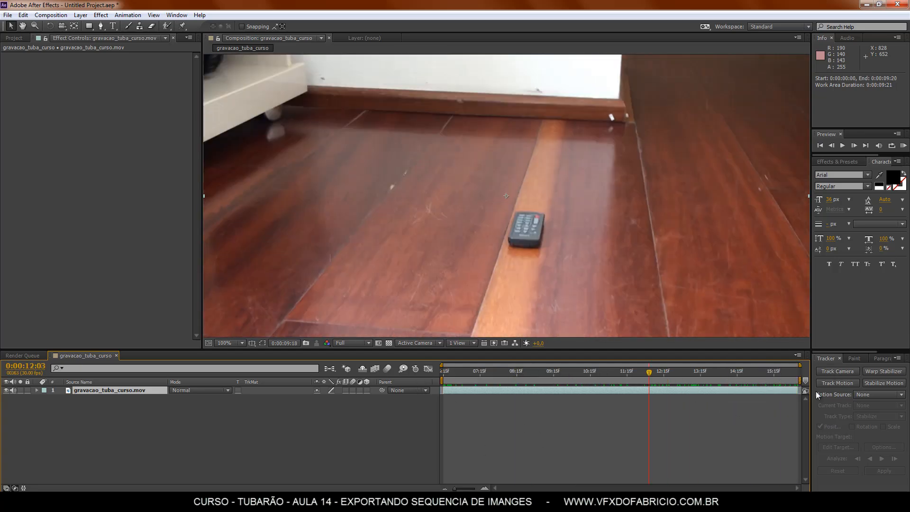
pyautogui.moveTo(817, 395); pyautogui.dragTo(583, 460)
# Undo the composition trim and extend the work area over the full clip, with the current time at 0:00:00:00.
pyautogui.hotkey('ctrl', 'z')
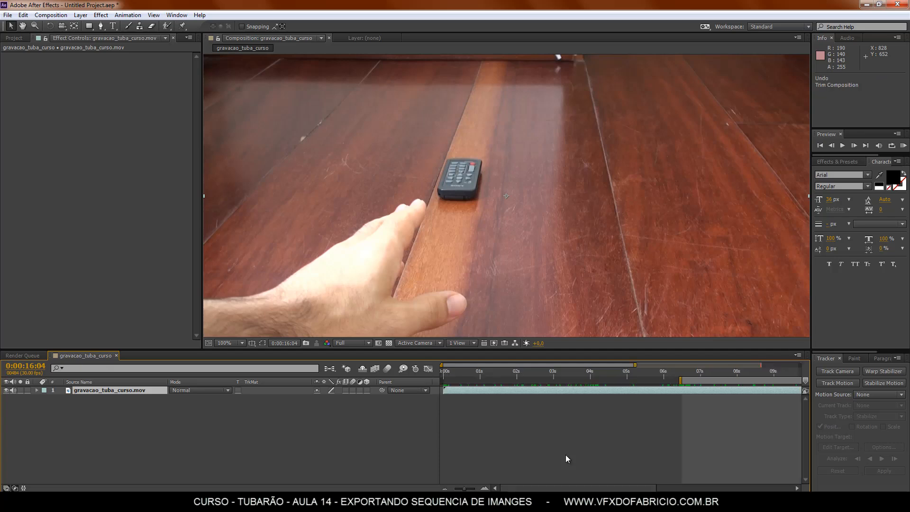
pyautogui.moveTo(465, 489); pyautogui.dragTo(450, 489)
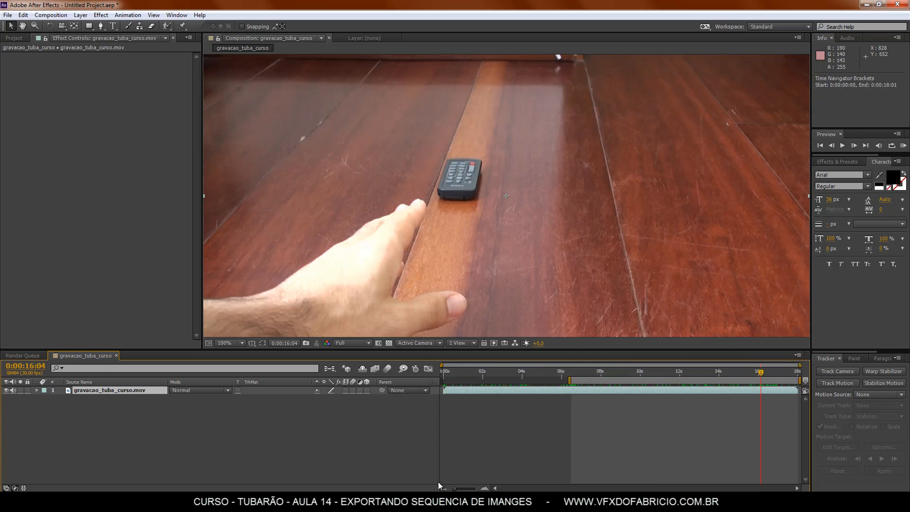
pyautogui.moveTo(570, 379); pyautogui.dragTo(399, 422)
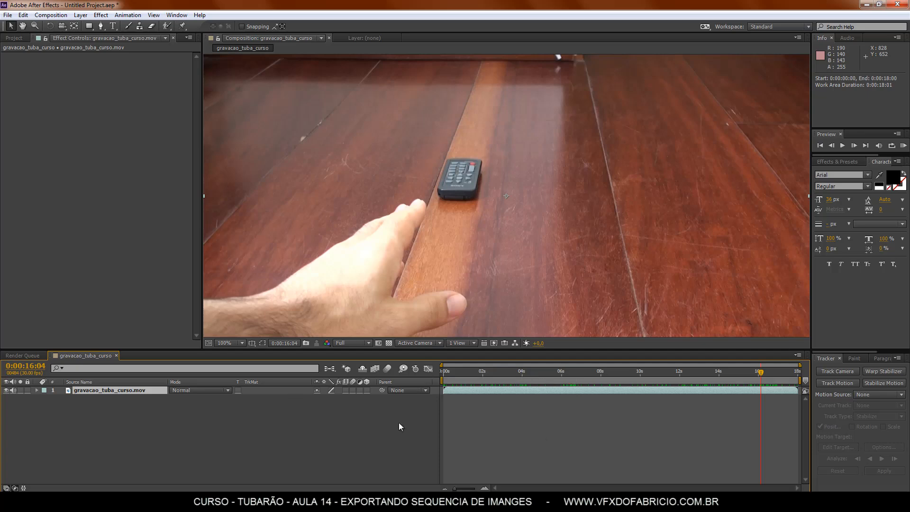
pyautogui.click(399, 423)
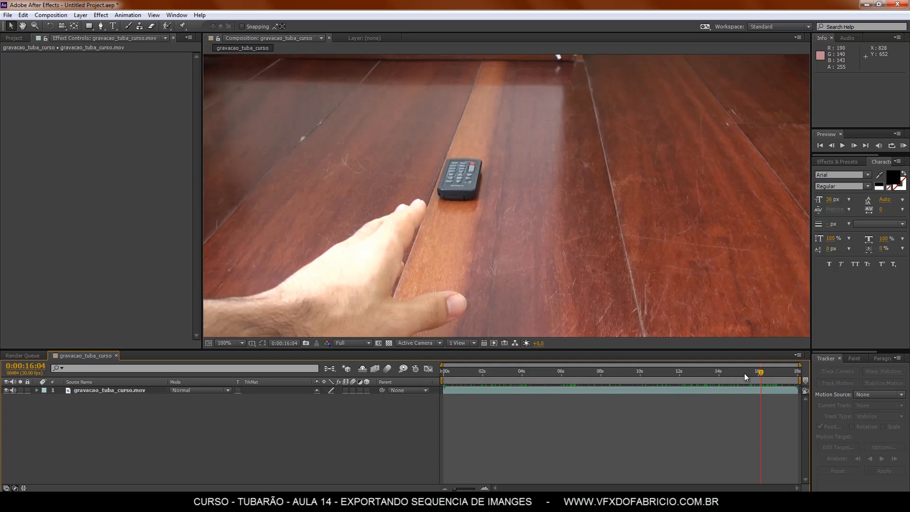
pyautogui.moveTo(753, 371); pyautogui.dragTo(440, 375)
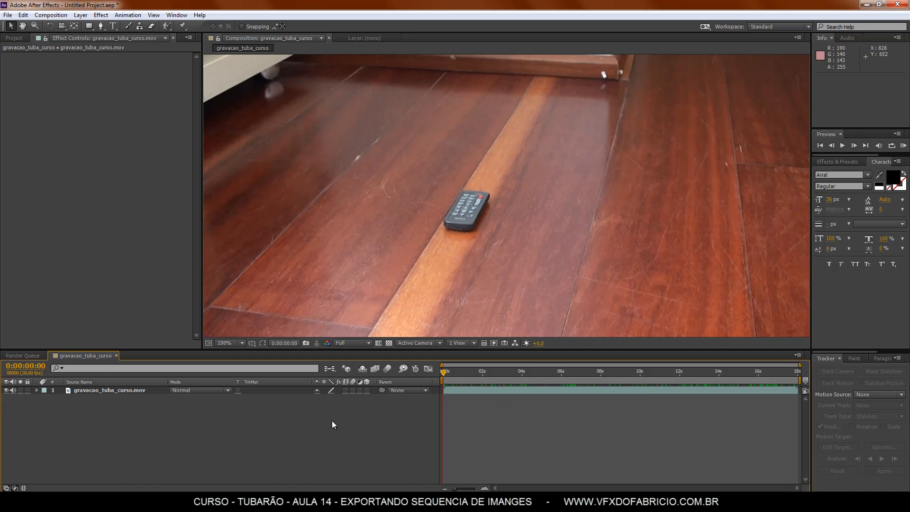
# Examine the size, duration and frame rate of the gravacao_tuba_curso composition and its source footage in the project.
pyautogui.click(14, 37)
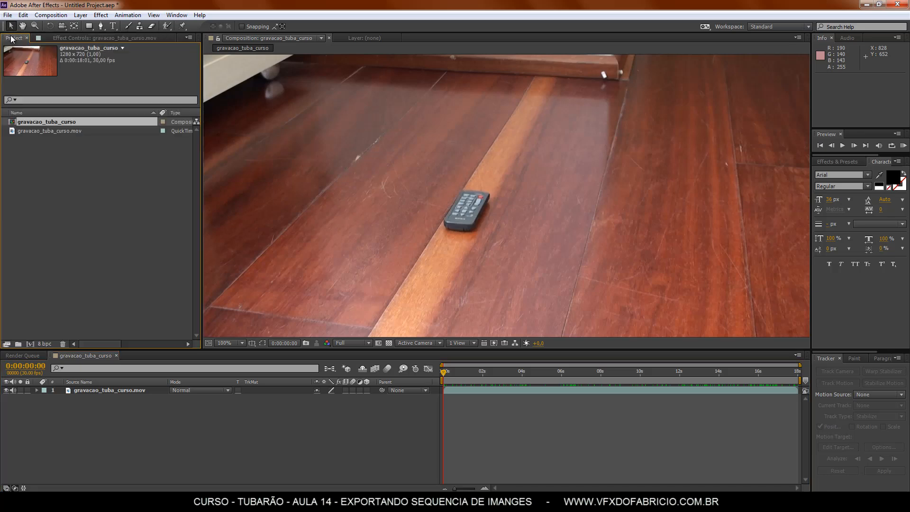
pyautogui.click(34, 130)
pyautogui.click(56, 123)
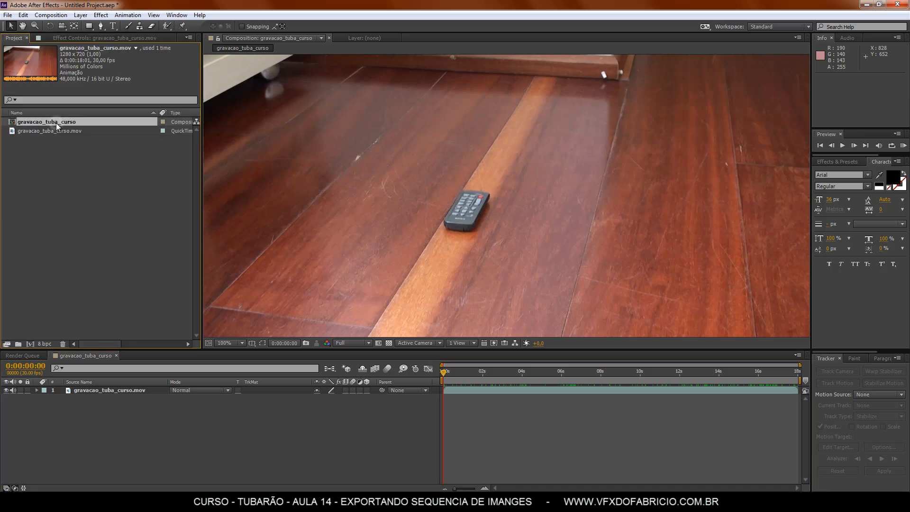
pyautogui.click(36, 131)
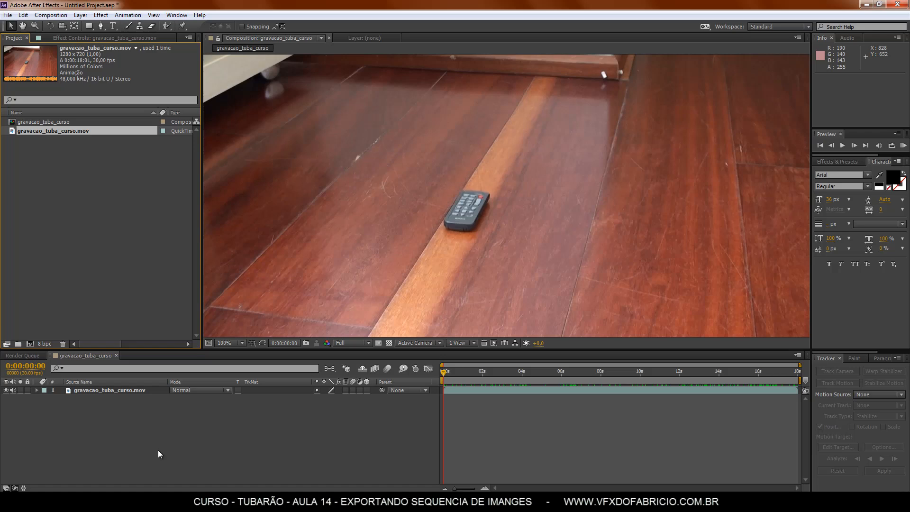
# Open the gravacao_tuba_curso composition's settings and examine its frame size and the available pixel aspect ratios.
pyautogui.click(121, 390)
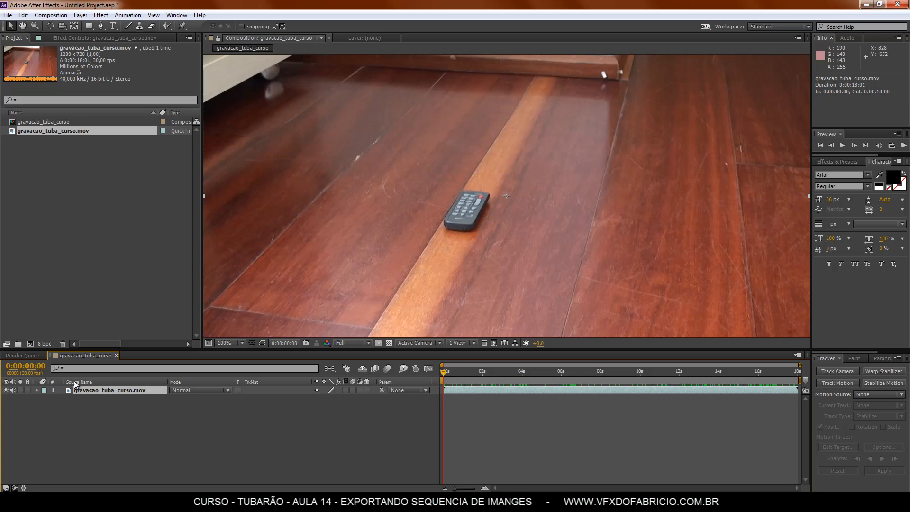
pyautogui.rightClick(90, 356)
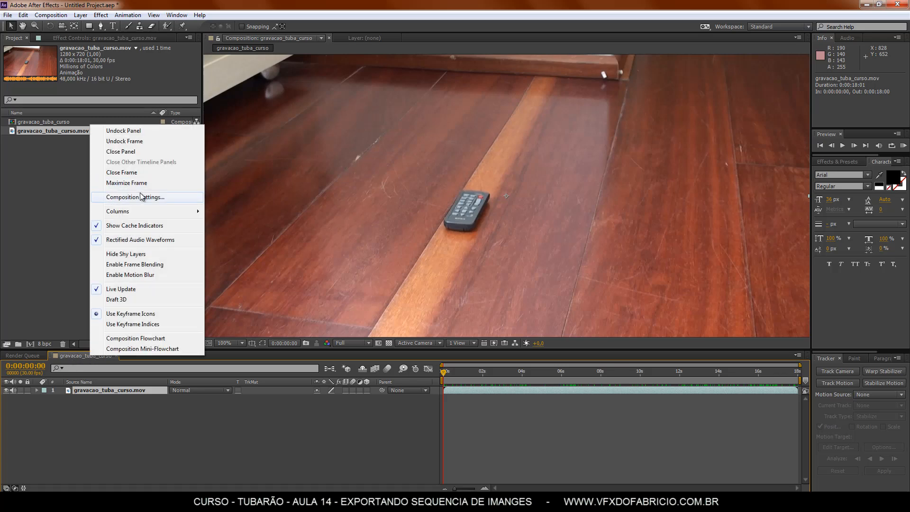
pyautogui.click(176, 199)
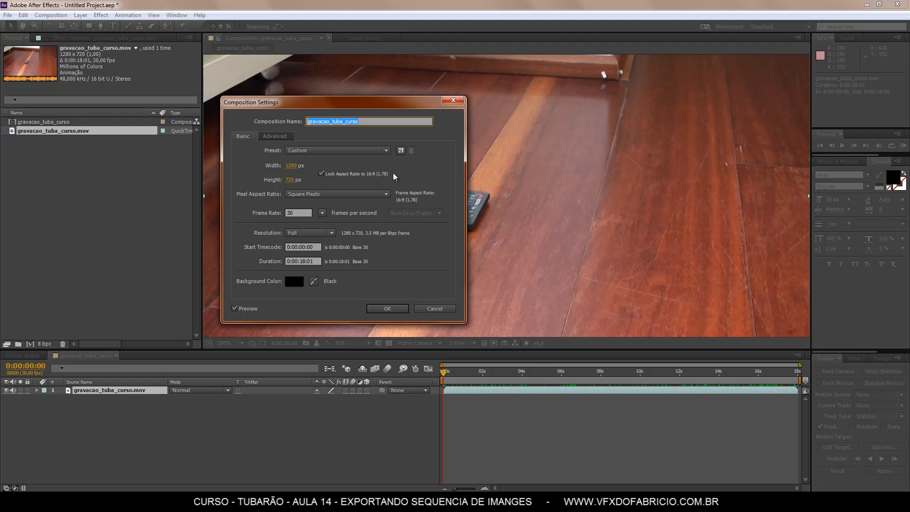
pyautogui.moveTo(413, 102); pyautogui.dragTo(713, 85)
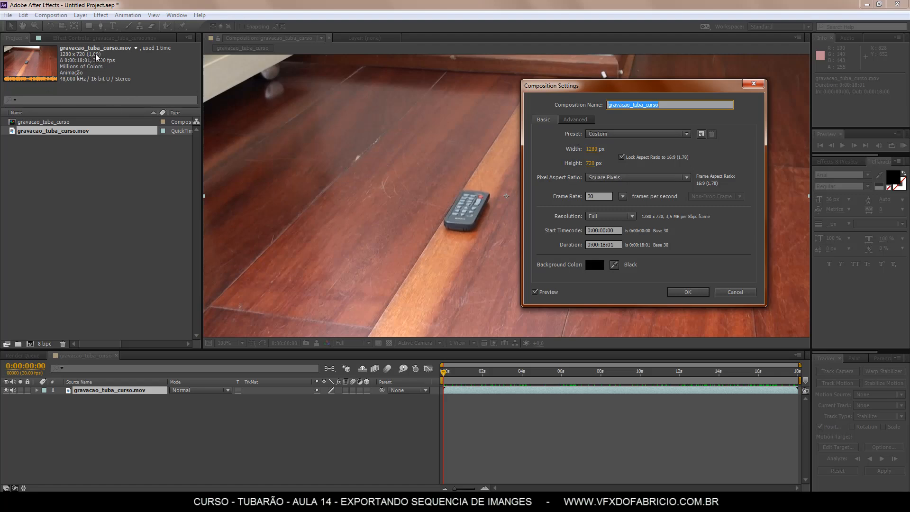
pyautogui.click(687, 177)
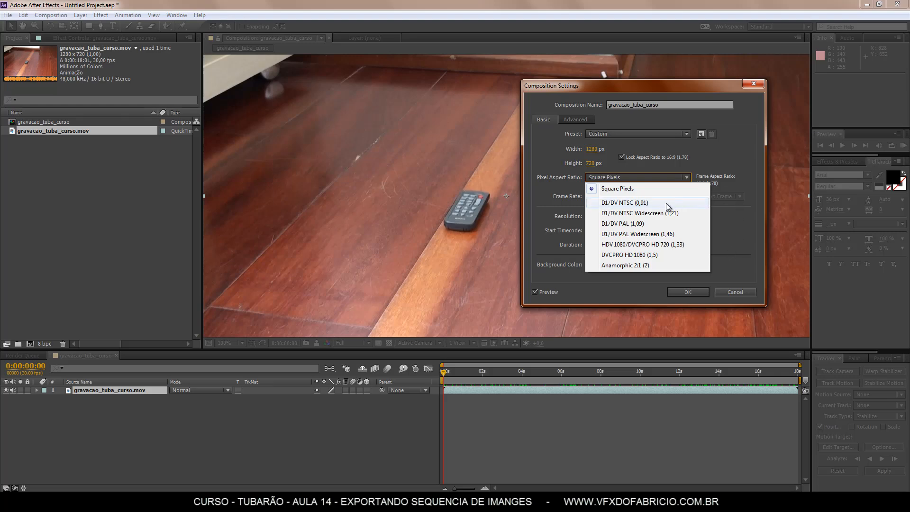
pyautogui.click(724, 155)
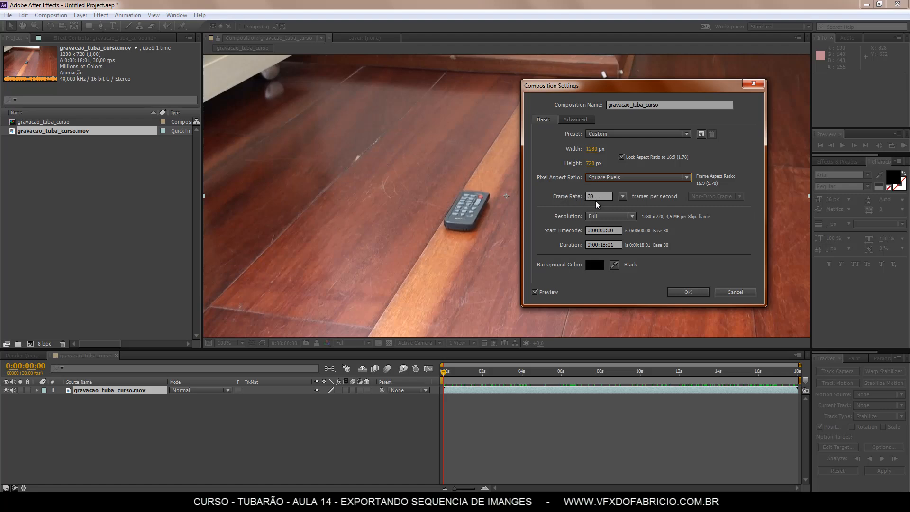
# Try frame rates of 29,97 and 25 frames per second for the composition and return it to 30.
pyautogui.click(622, 196)
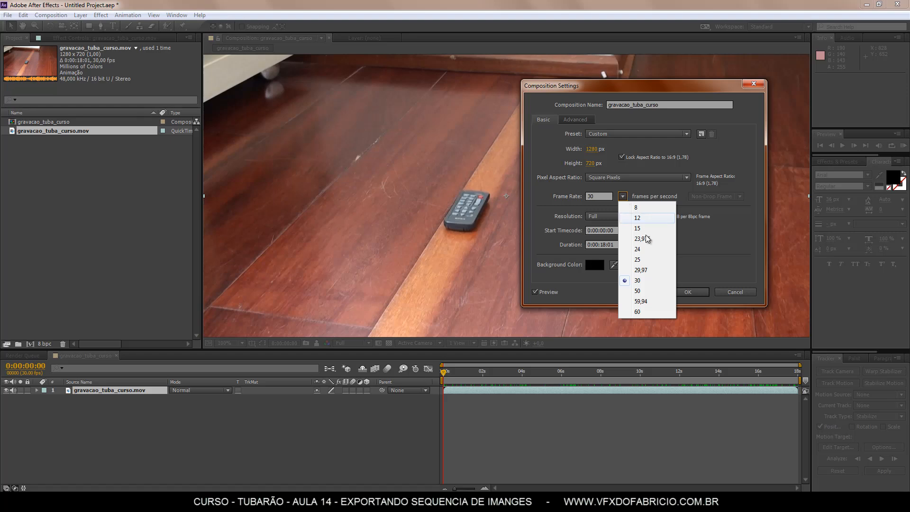
pyautogui.click(652, 271)
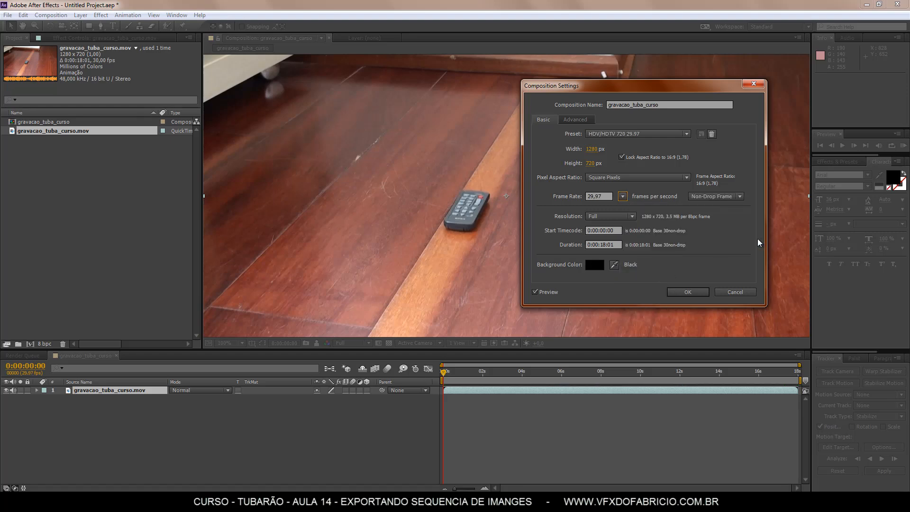
pyautogui.click(623, 197)
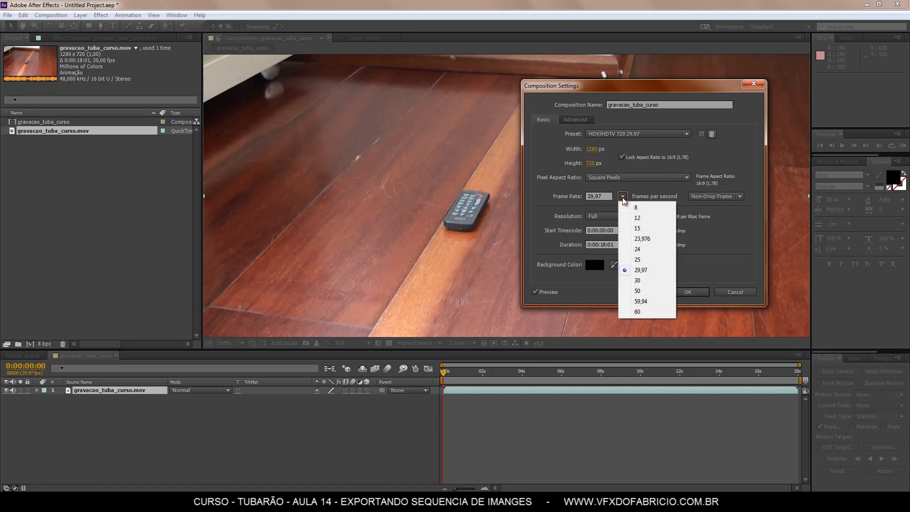
pyautogui.click(657, 261)
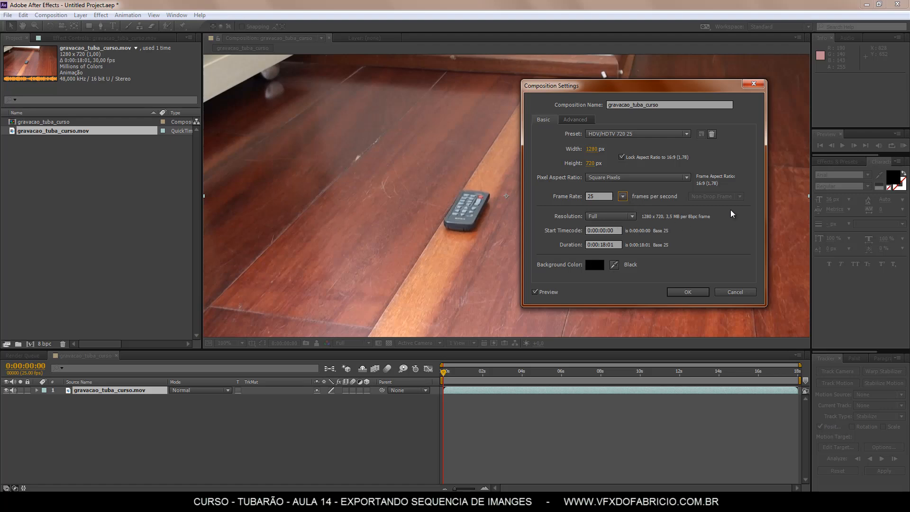
pyautogui.click(623, 196)
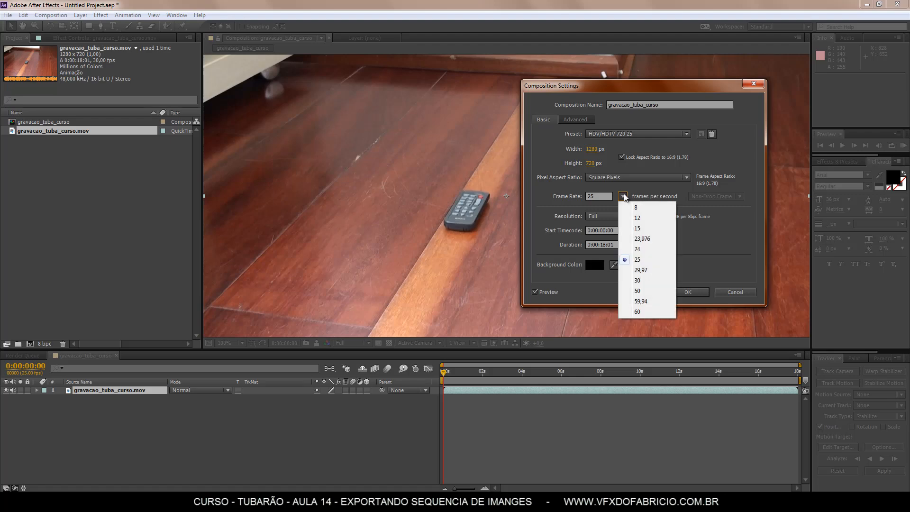
pyautogui.click(645, 281)
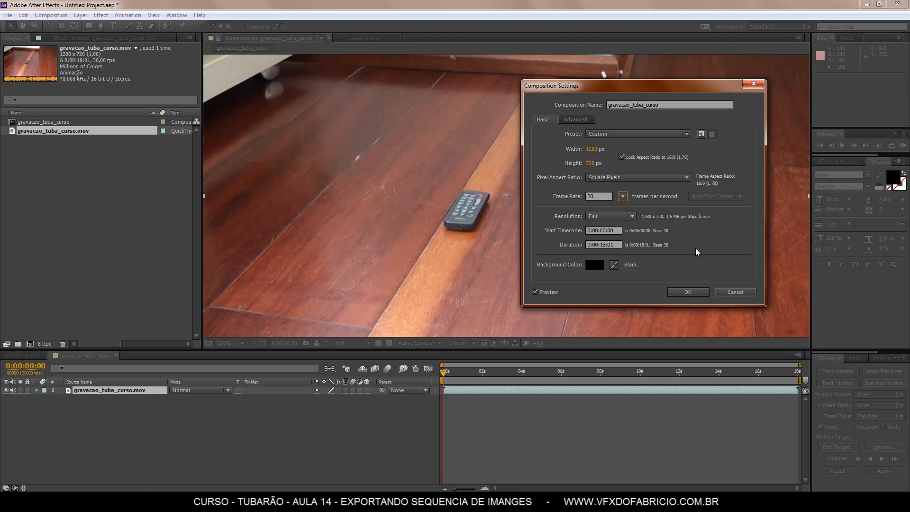
# Check the composition's frame rate and duration values and leave its settings without applying changes.
pyautogui.click(601, 196)
pyautogui.click(543, 199)
pyautogui.moveTo(611, 246); pyautogui.dragTo(665, 249)
pyautogui.moveTo(618, 245); pyautogui.dragTo(489, 248)
pyautogui.click(724, 241)
pyautogui.click(735, 292)
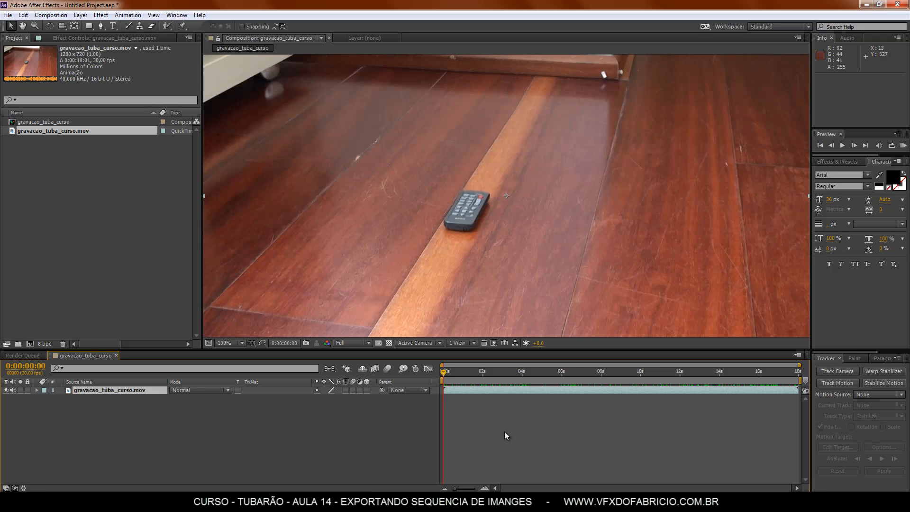
# Compare the composition preview at Third and Quarter resolution and return it to Full.
pyautogui.moveTo(445, 373); pyautogui.dragTo(429, 403)
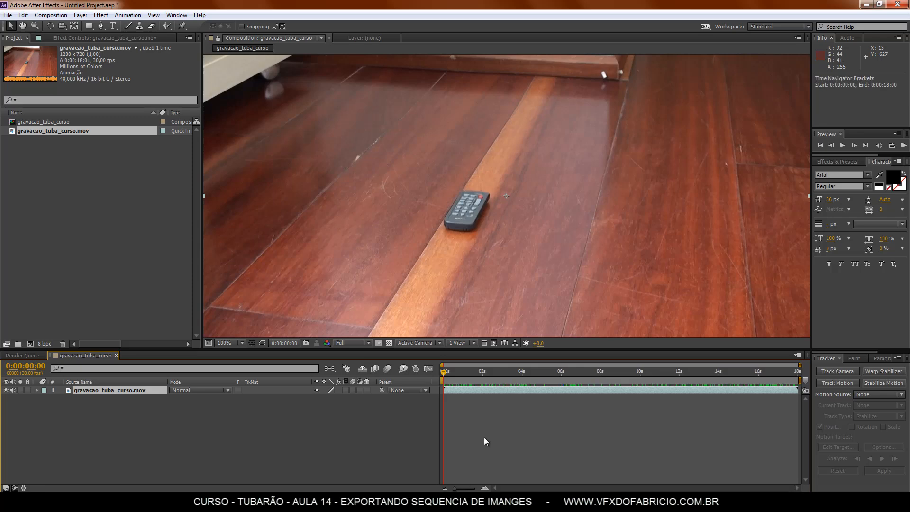
pyautogui.moveTo(685, 140)
pyautogui.mouseDown()
pyautogui.moveTo(601, 250)
pyautogui.moveTo(779, 95)
pyautogui.moveTo(662, 47)
pyautogui.moveTo(678, 146)
pyautogui.moveTo(714, 136)
pyautogui.moveTo(683, 159)
pyautogui.moveTo(689, 150)
pyautogui.mouseUp()
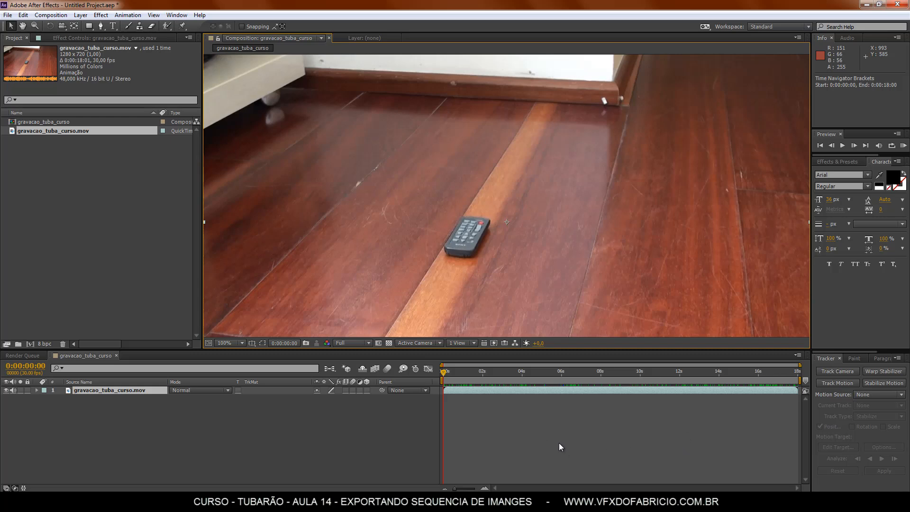
pyautogui.click(361, 344)
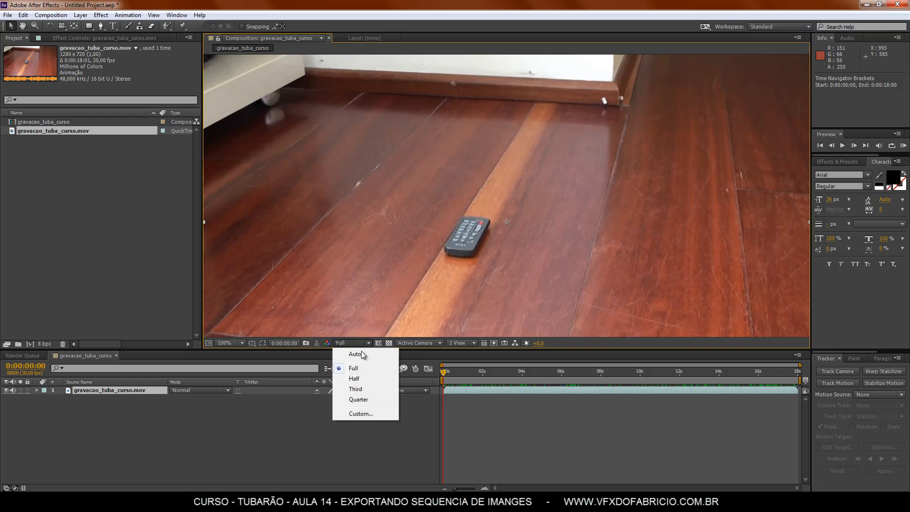
pyautogui.click(365, 390)
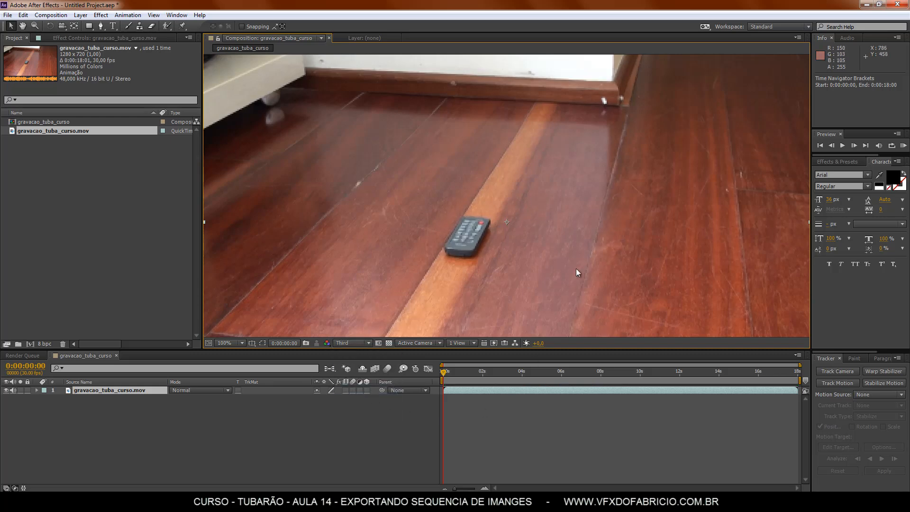
pyautogui.click(362, 343)
pyautogui.click(363, 342)
pyautogui.click(368, 344)
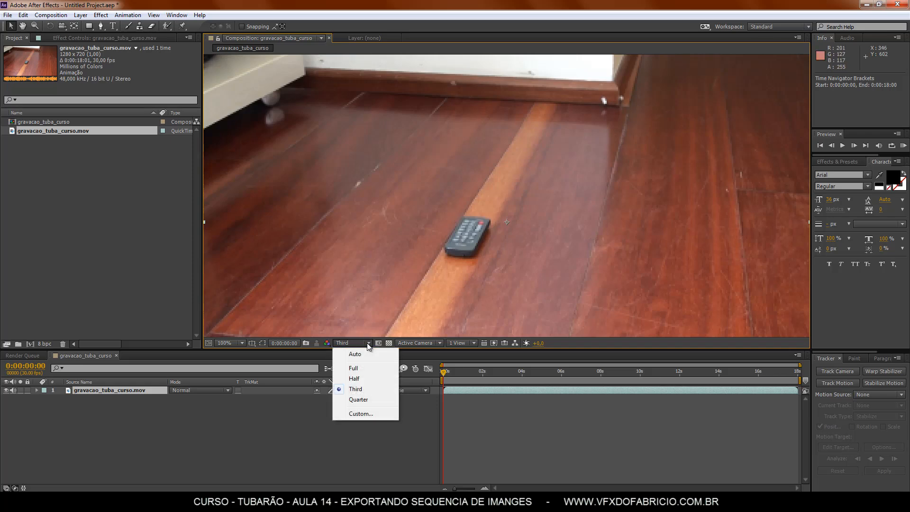
pyautogui.click(363, 401)
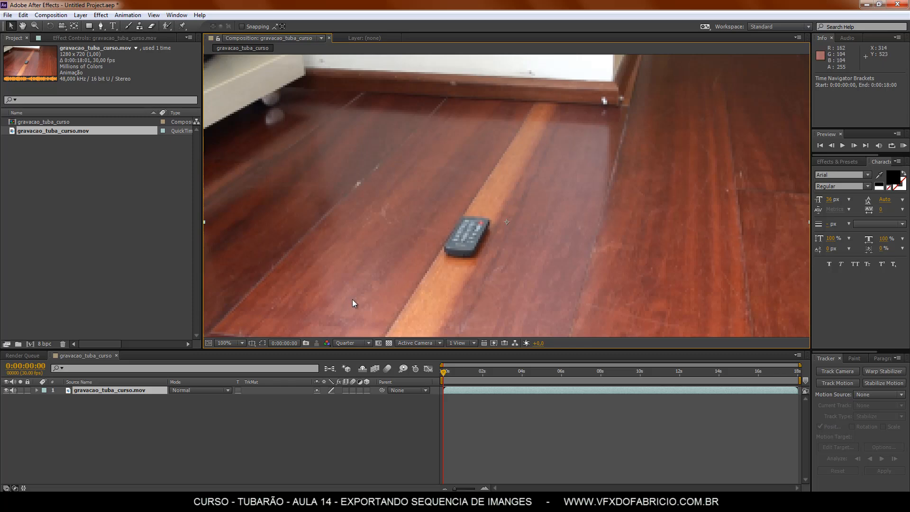
pyautogui.click(348, 344)
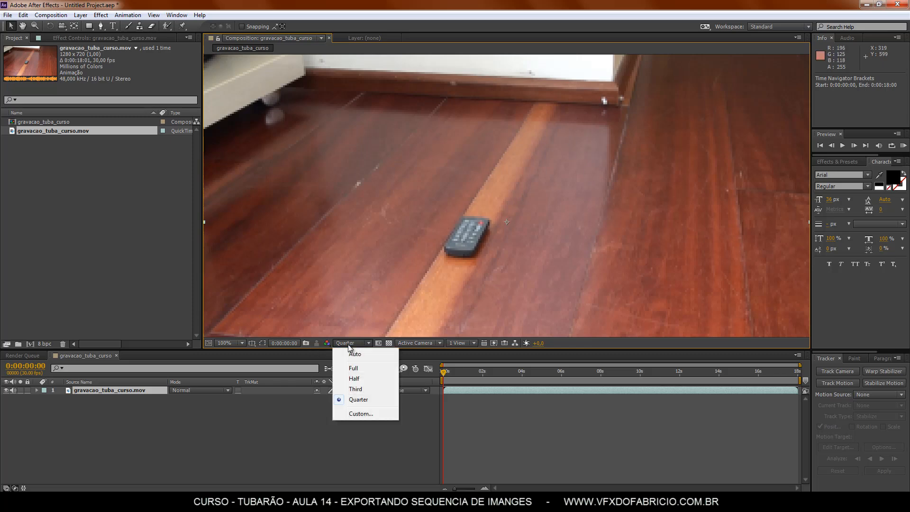
pyautogui.click(364, 368)
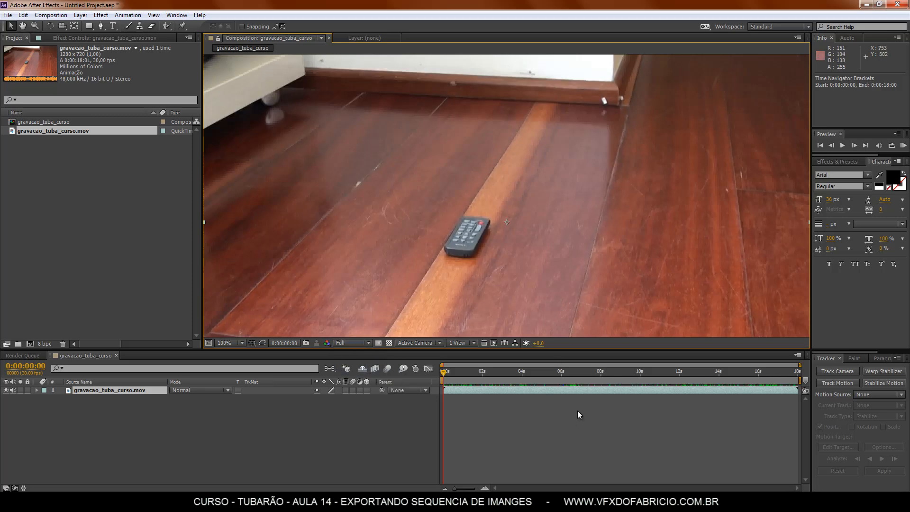
pyautogui.moveTo(629, 261); pyautogui.dragTo(629, 261)
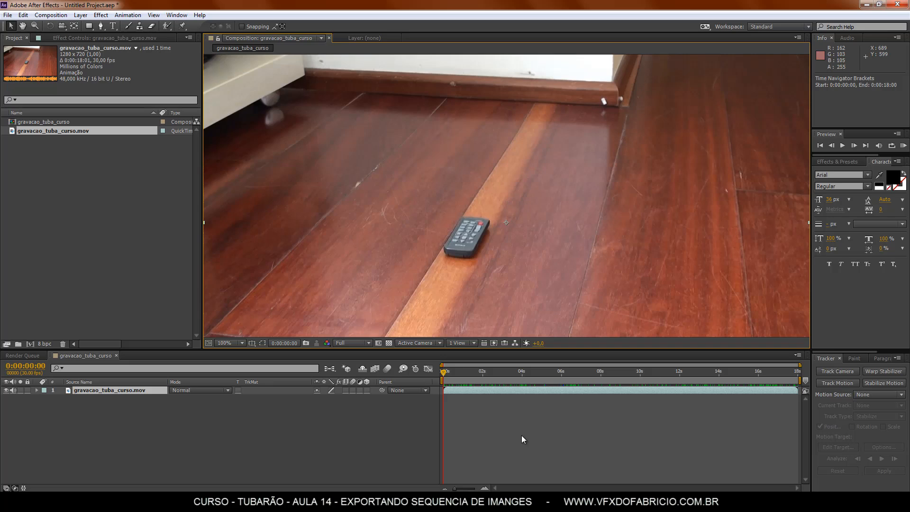
# Add the gravacao_tuba_curso composition to the render queue and display the queue.
pyautogui.hotkey('ctrl', 'm')
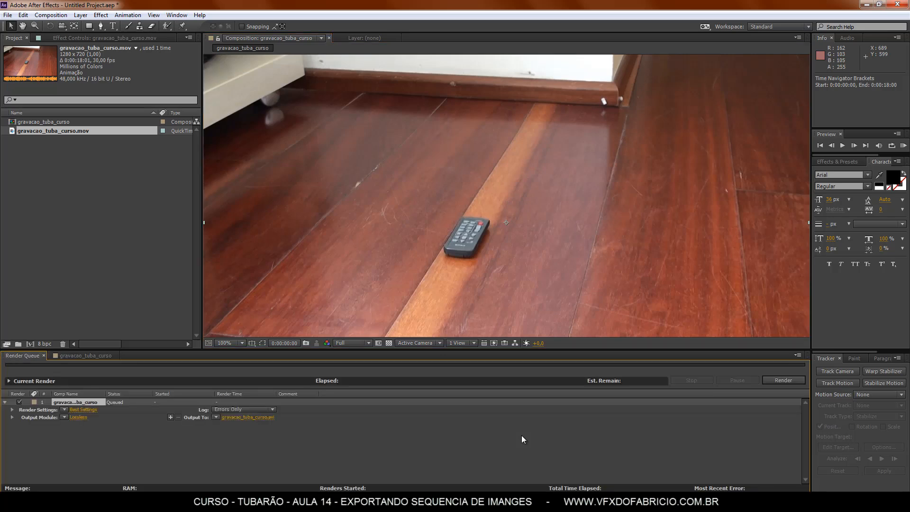
pyautogui.click(66, 357)
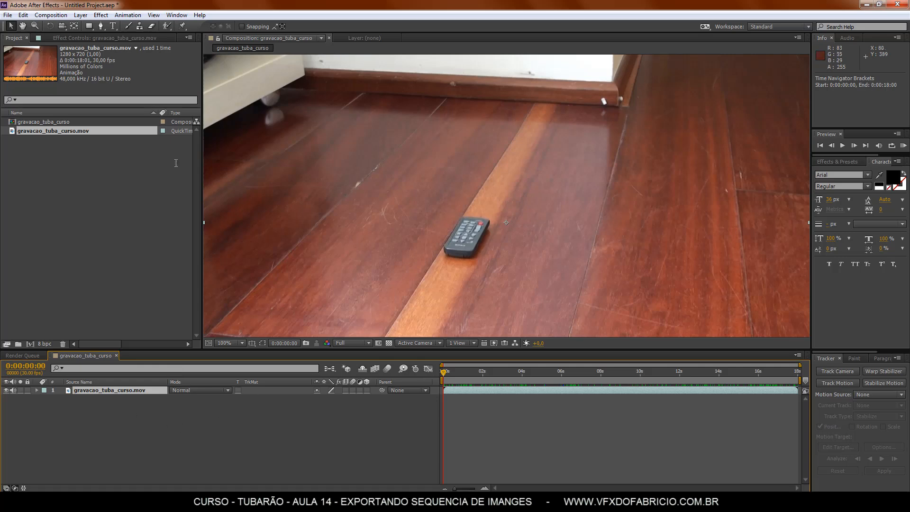
pyautogui.click(49, 16)
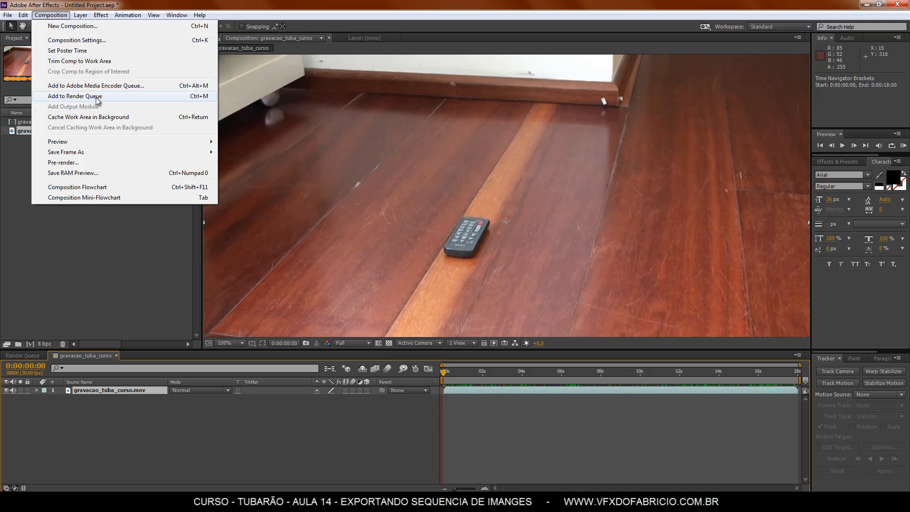
pyautogui.click(199, 97)
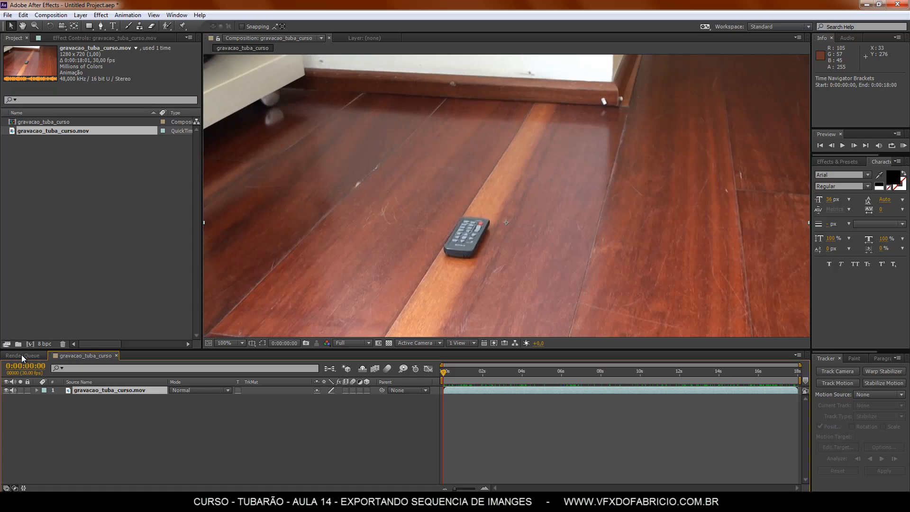
pyautogui.click(21, 355)
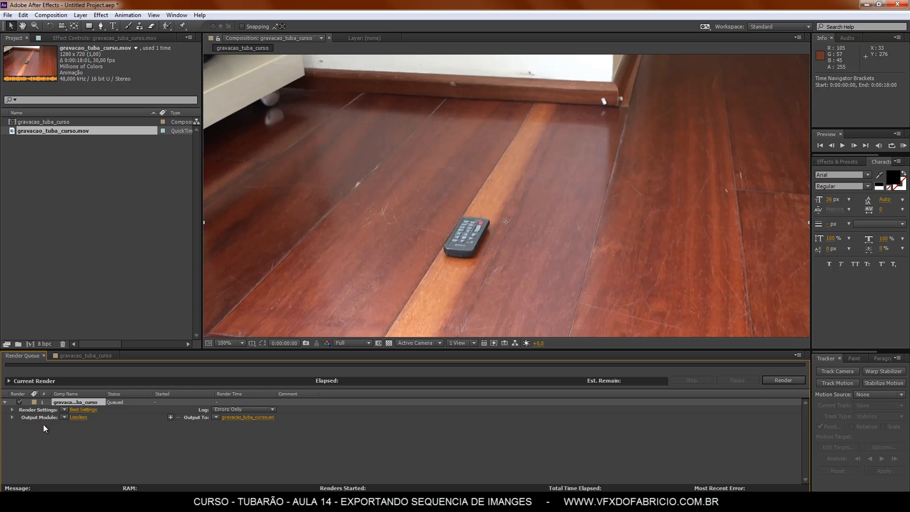
# Set the queued item's output module to PNG Sequence format with compression None.
pyautogui.click(84, 417)
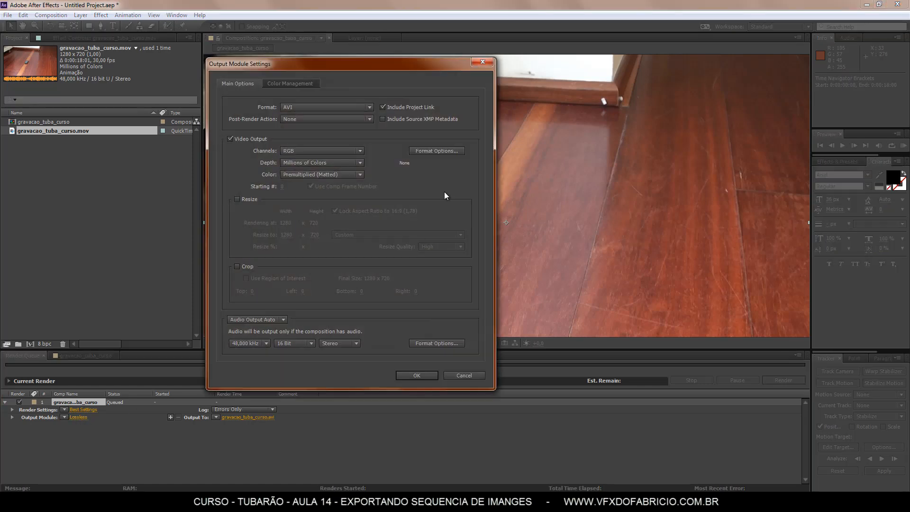
pyautogui.click(371, 107)
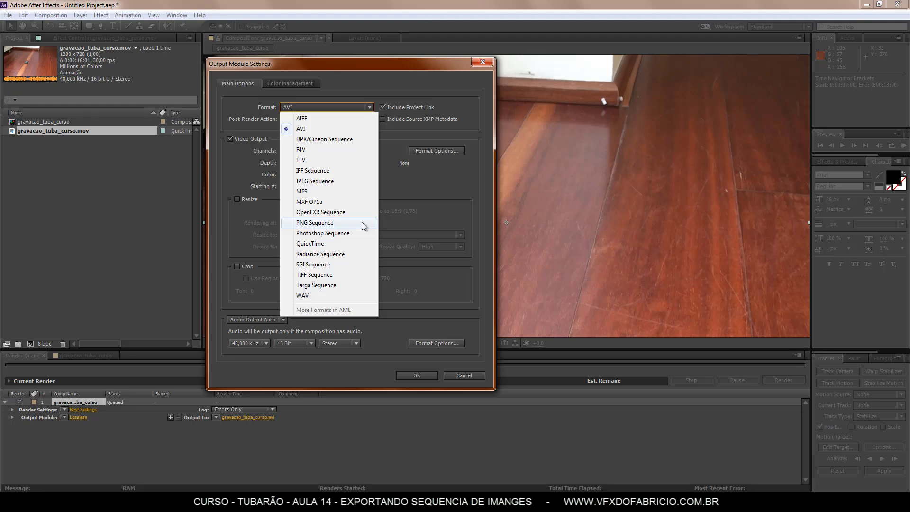
pyautogui.click(363, 223)
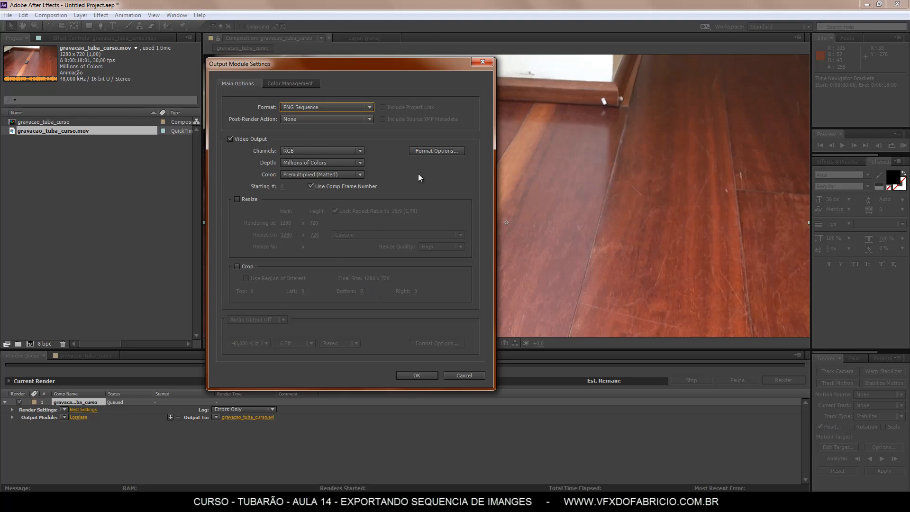
pyautogui.click(427, 152)
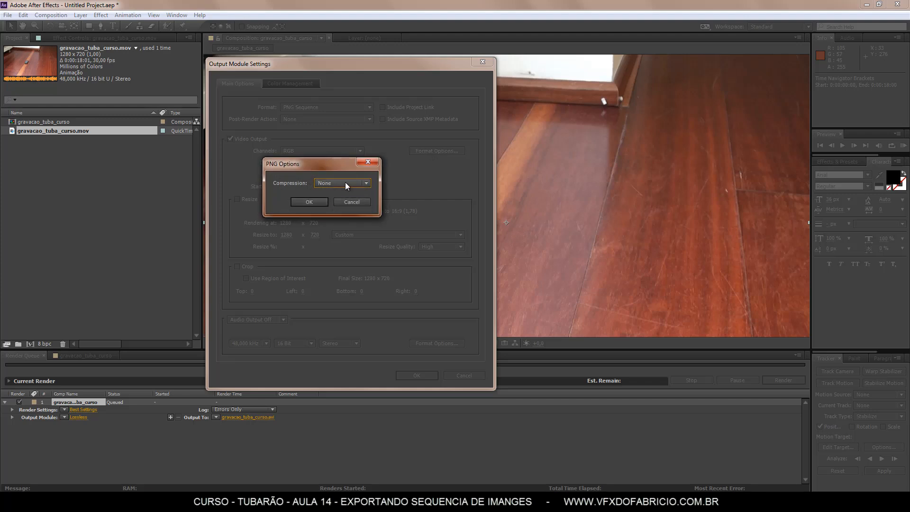
pyautogui.click(309, 201)
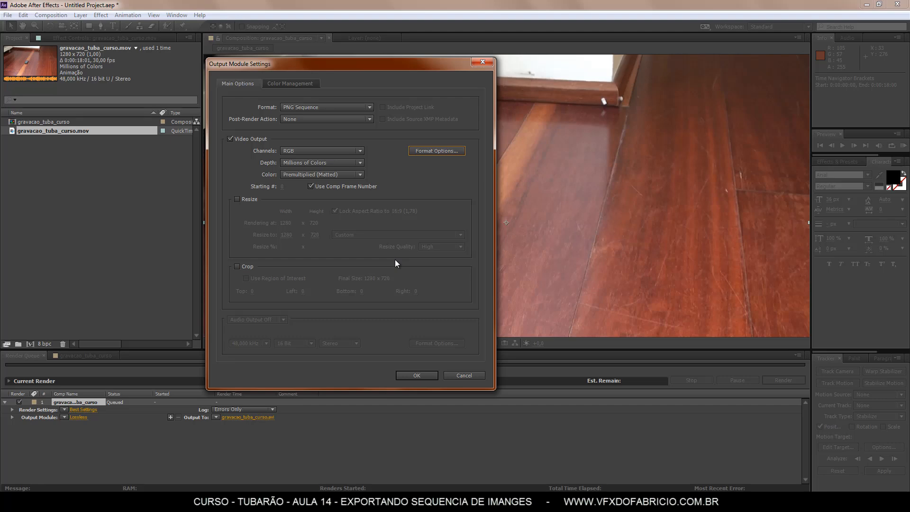
pyautogui.click(416, 376)
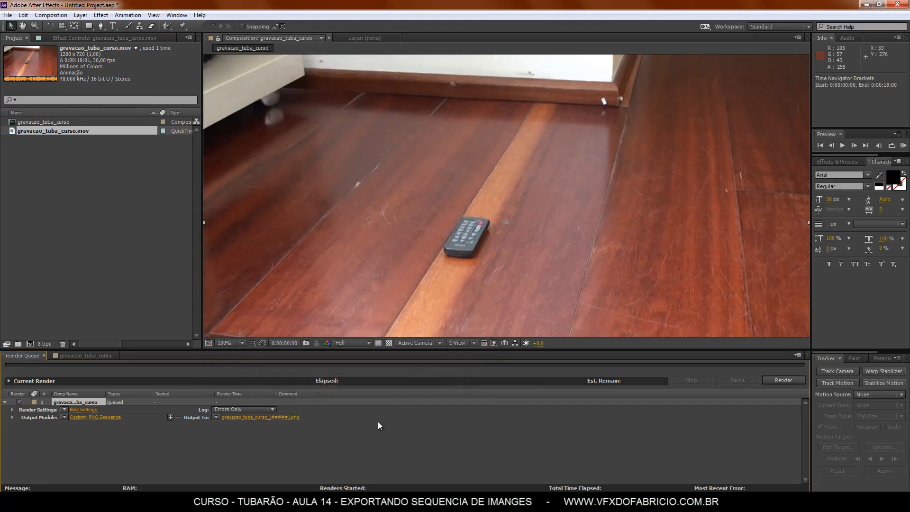
# Create a folder named "sequencia png" inside Material Bruto and open it as the output location.
pyautogui.click(253, 419)
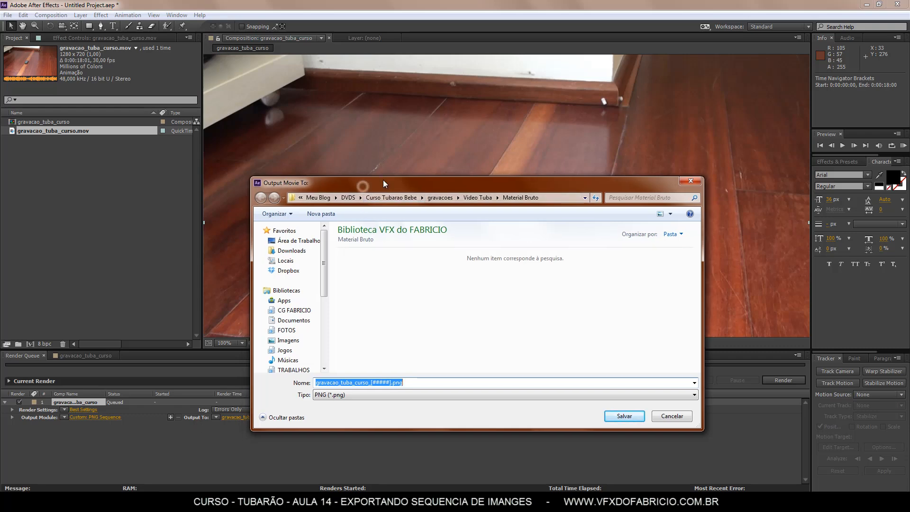
pyautogui.moveTo(383, 181); pyautogui.dragTo(393, 163)
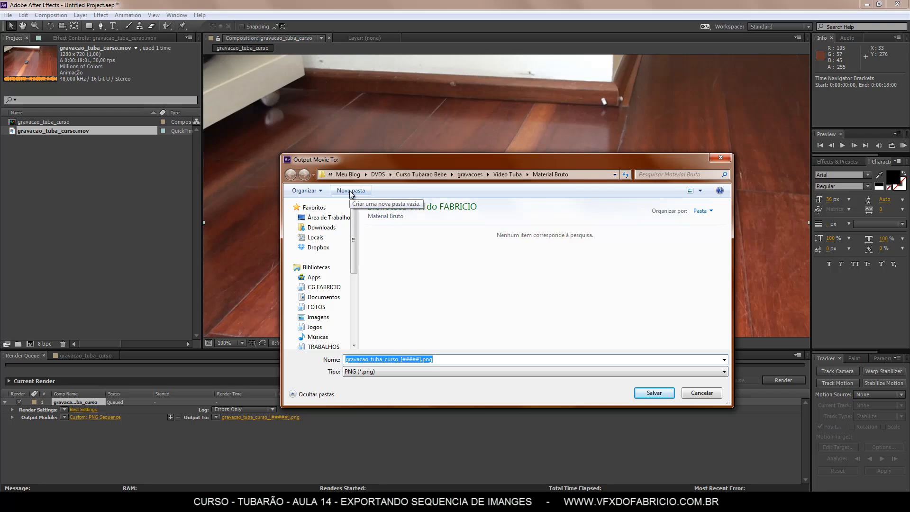
pyautogui.click(351, 191)
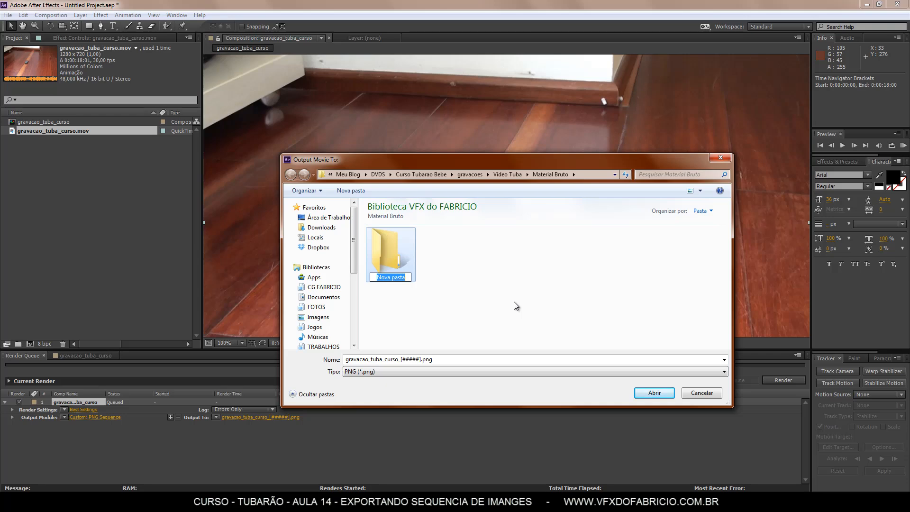
pyautogui.write('sequencia png')
pyautogui.press('Return')
pyautogui.press('Return')
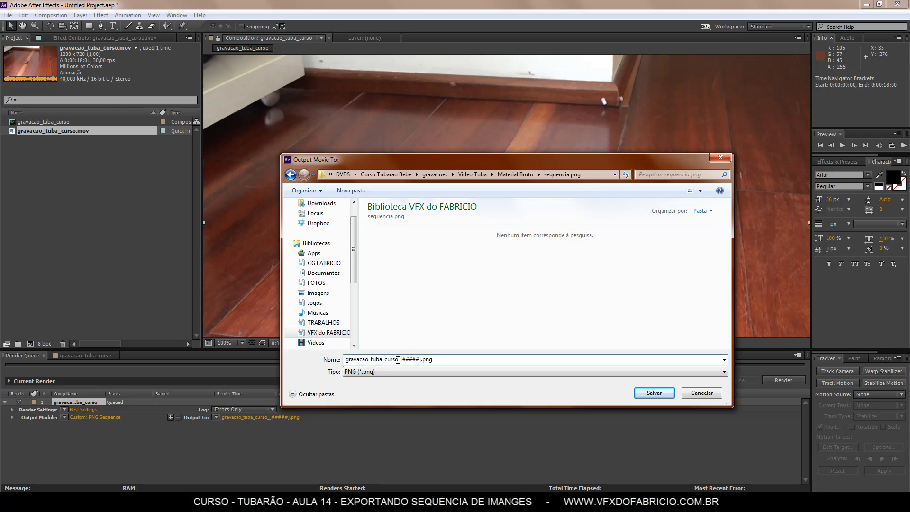
# Save the output file name as tuba_video_[#####].png and start rendering the composition.
pyautogui.moveTo(398, 360); pyautogui.dragTo(346, 360)
pyautogui.press('BackSpace')
pyautogui.press('BackSpace')
pyautogui.write('_video')
pyautogui.click(668, 396)
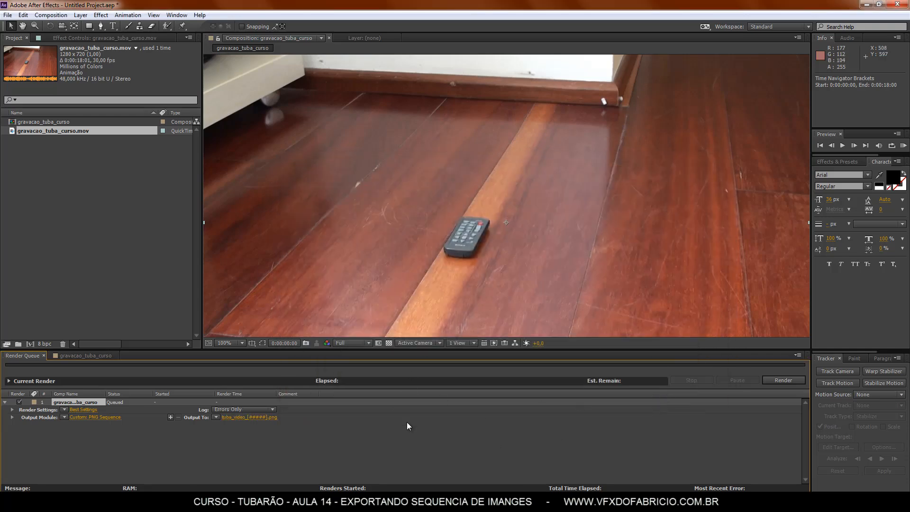
pyautogui.click(796, 381)
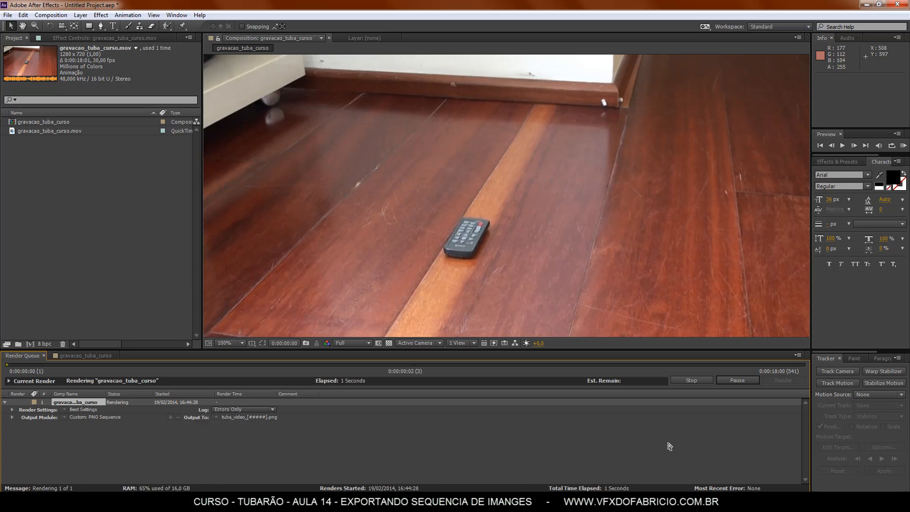